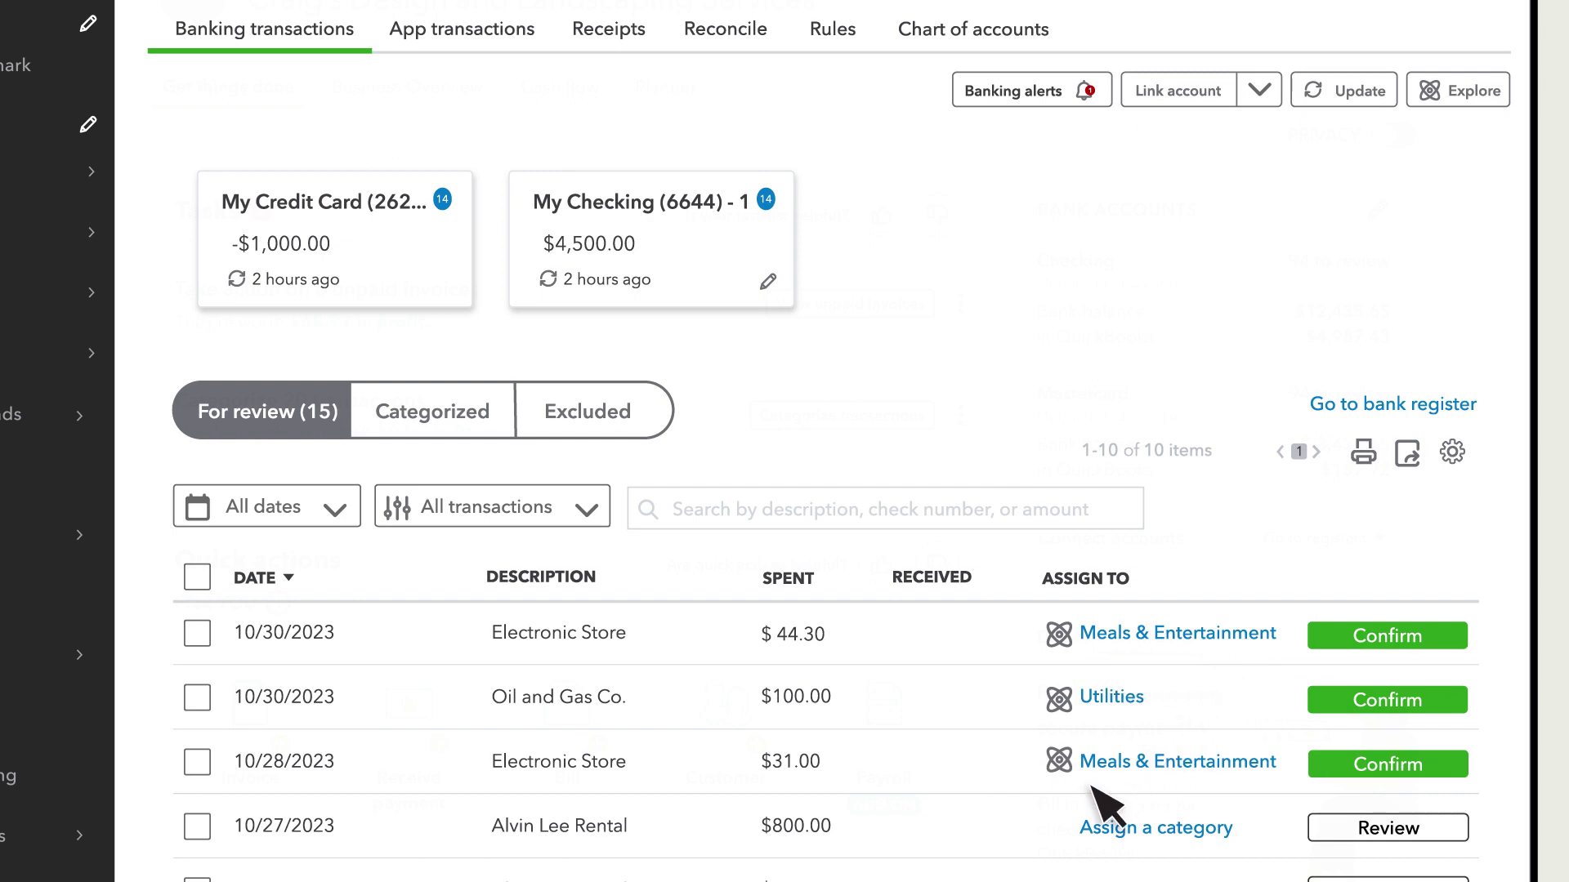
Confirm the 10/28 Electronic Store expense and create a rule applying its category to all Electronic Store expenses
left_click(1389, 768)
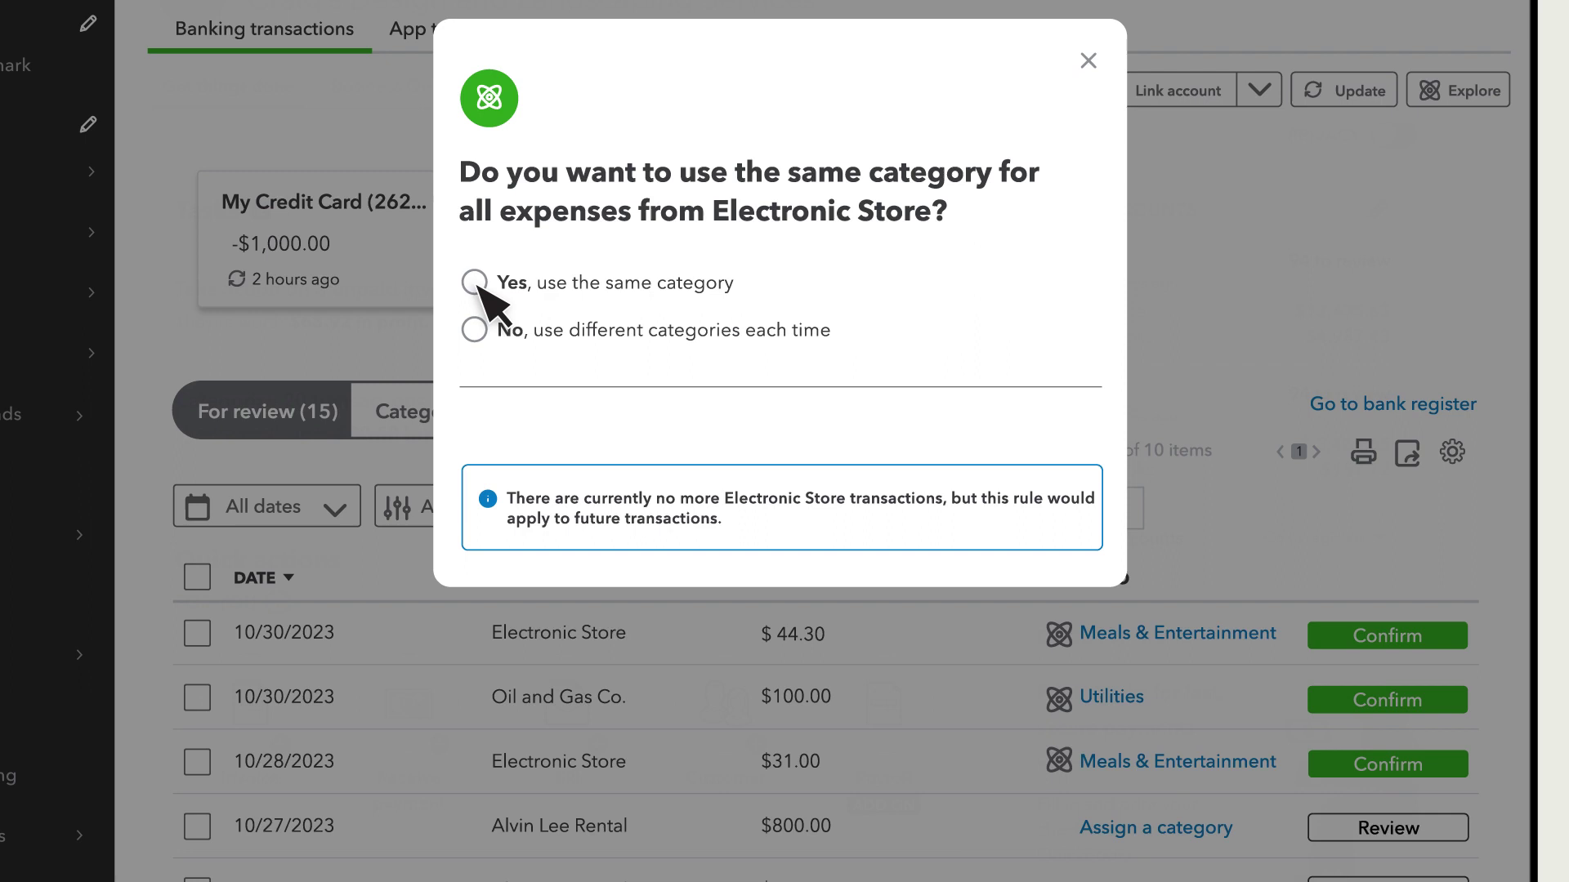
left_click(473, 282)
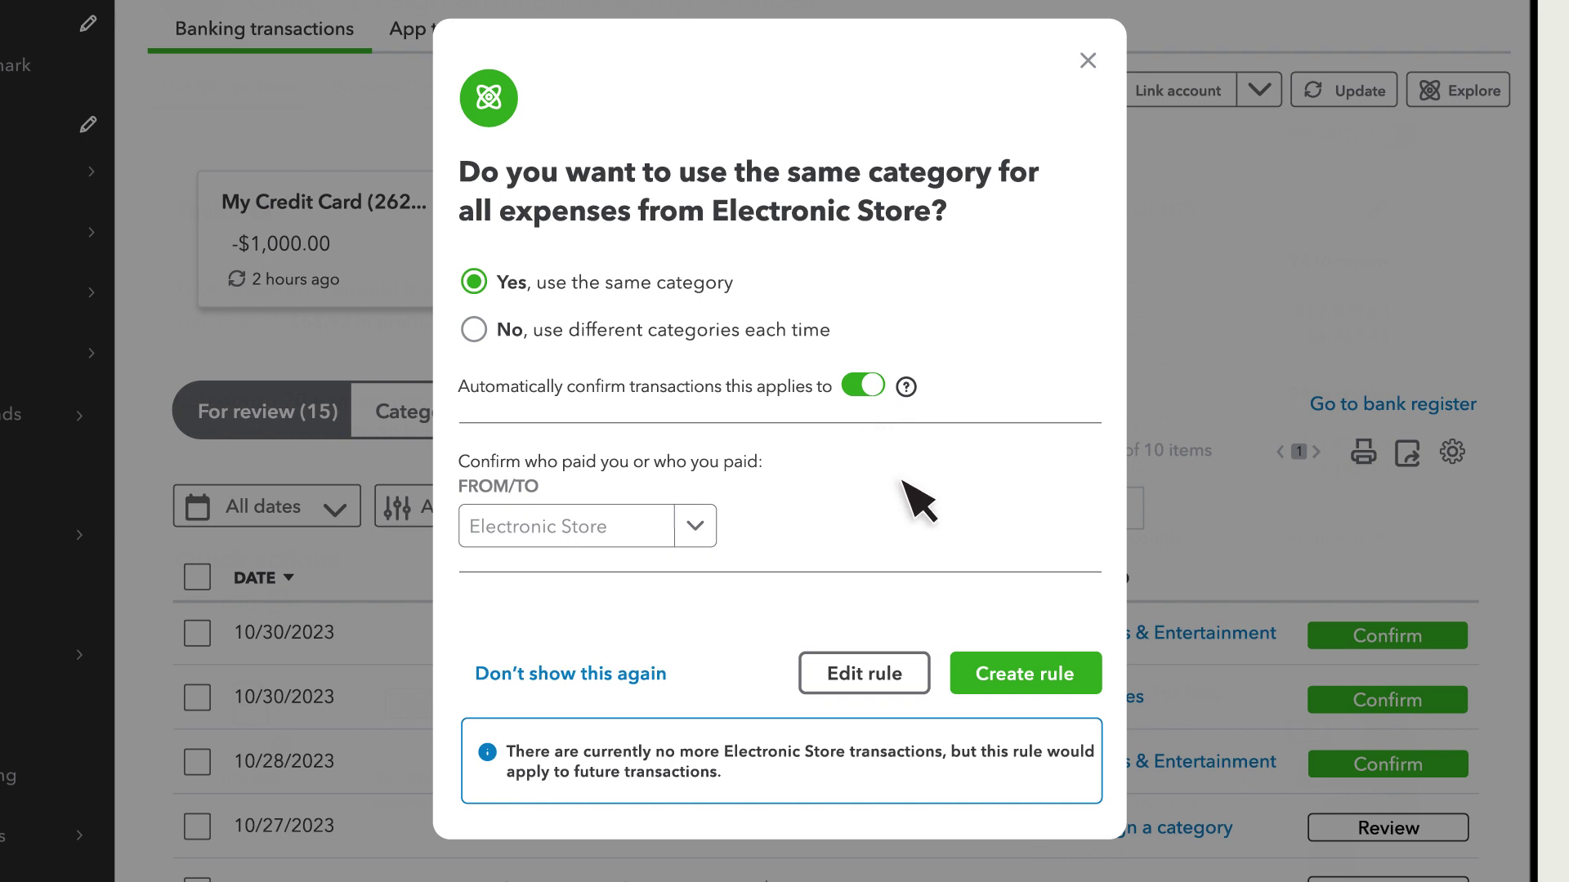
left_click(1032, 692)
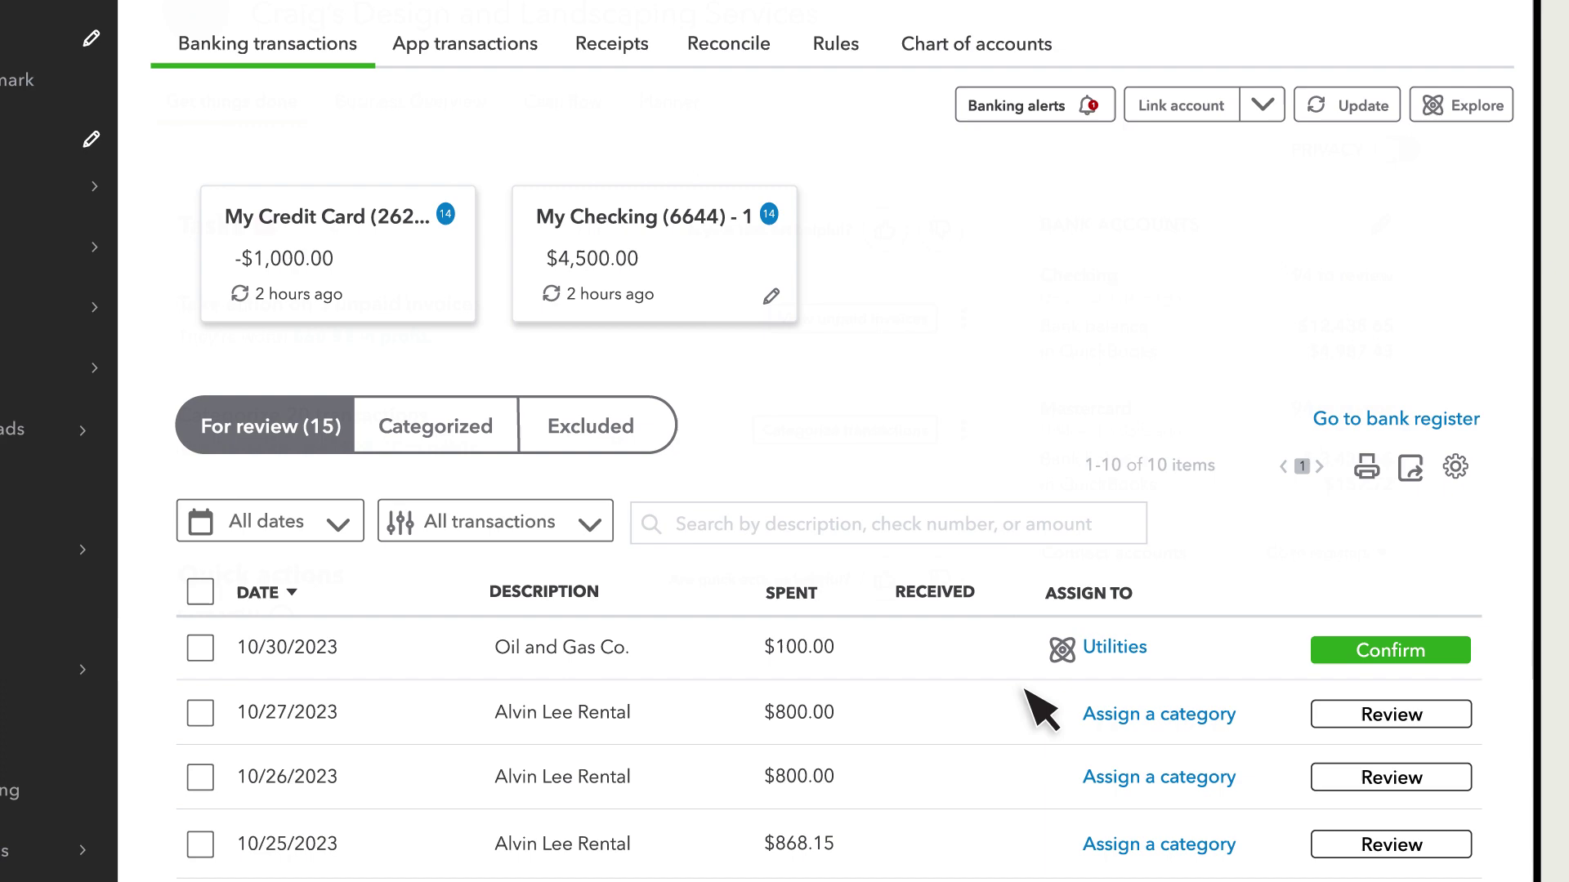
Start a new bank rule named 'Hick's Hardware', leaving the bank accounts unchanged
left_click(864, 180)
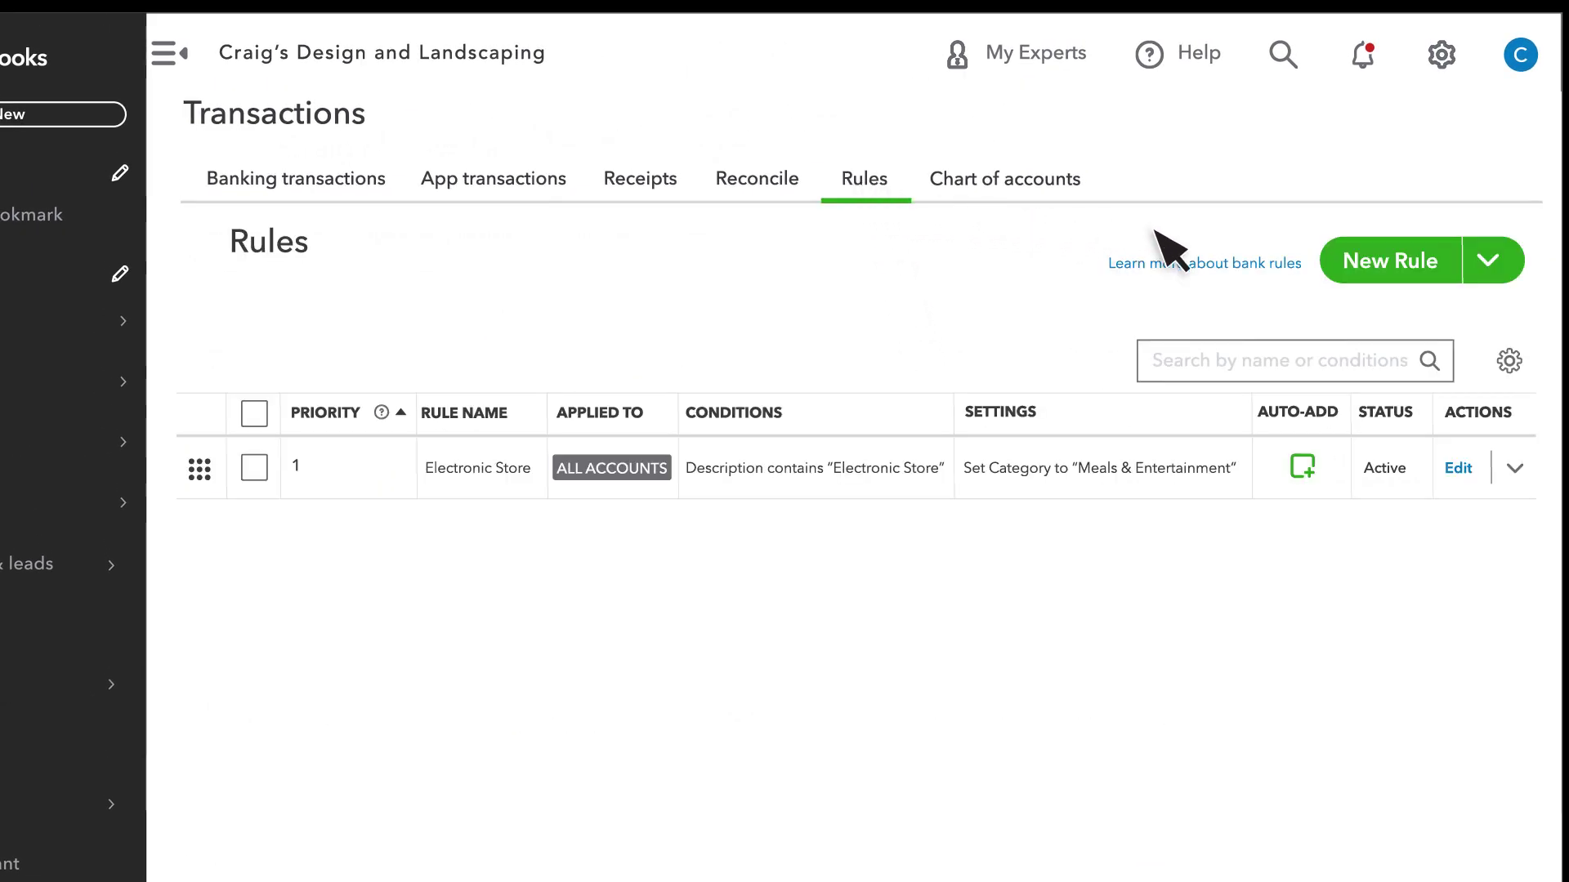
left_click(1397, 265)
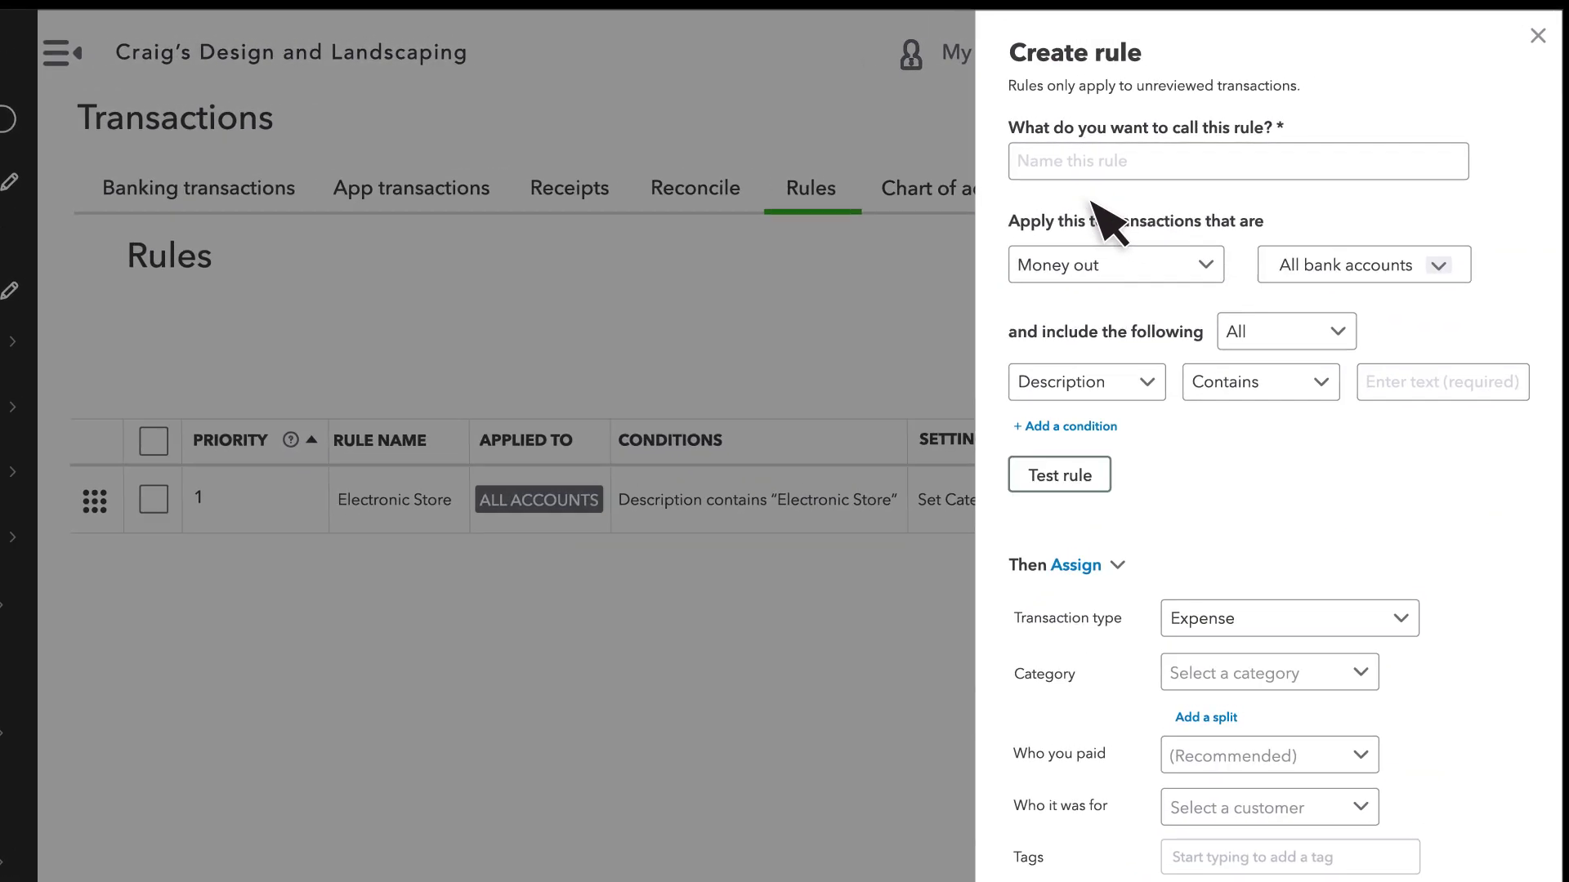
type("Hick's Hardware")
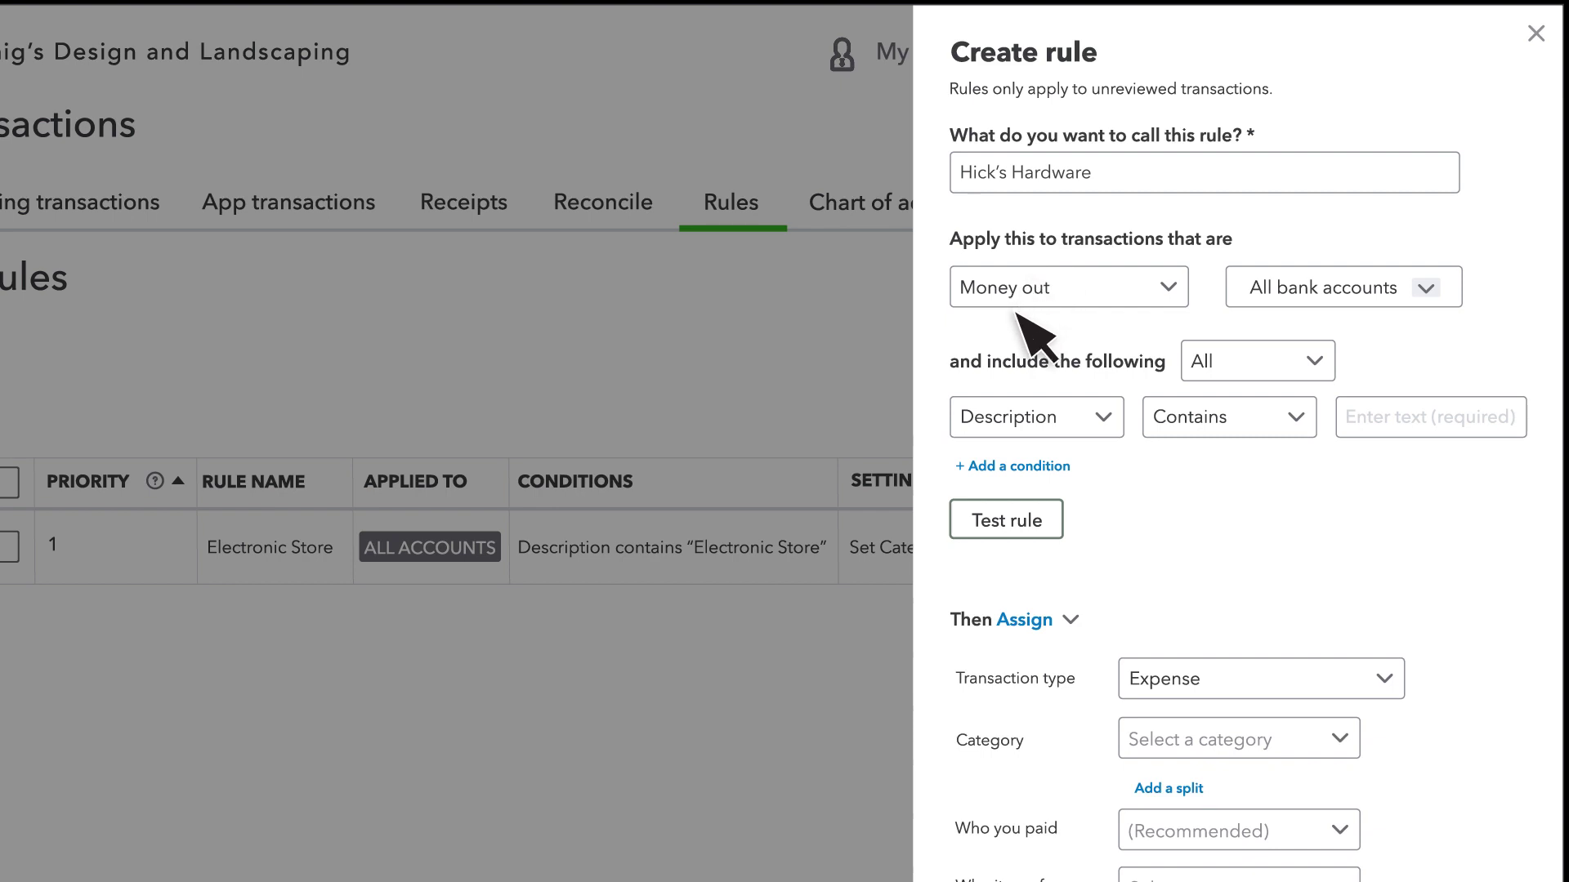
left_click(1427, 289)
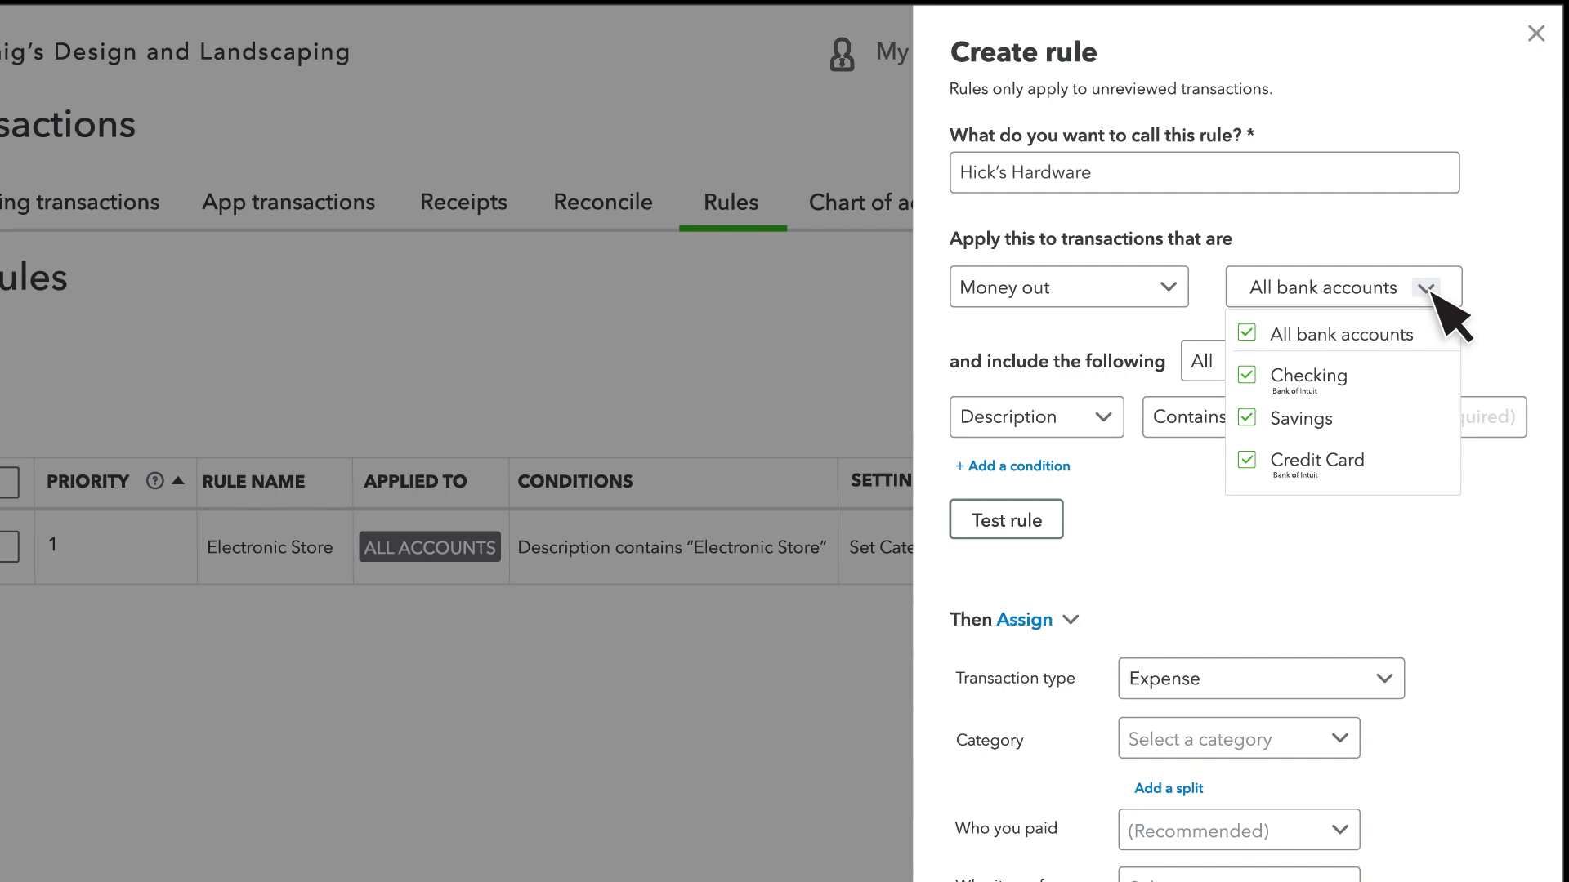
left_click(1430, 290)
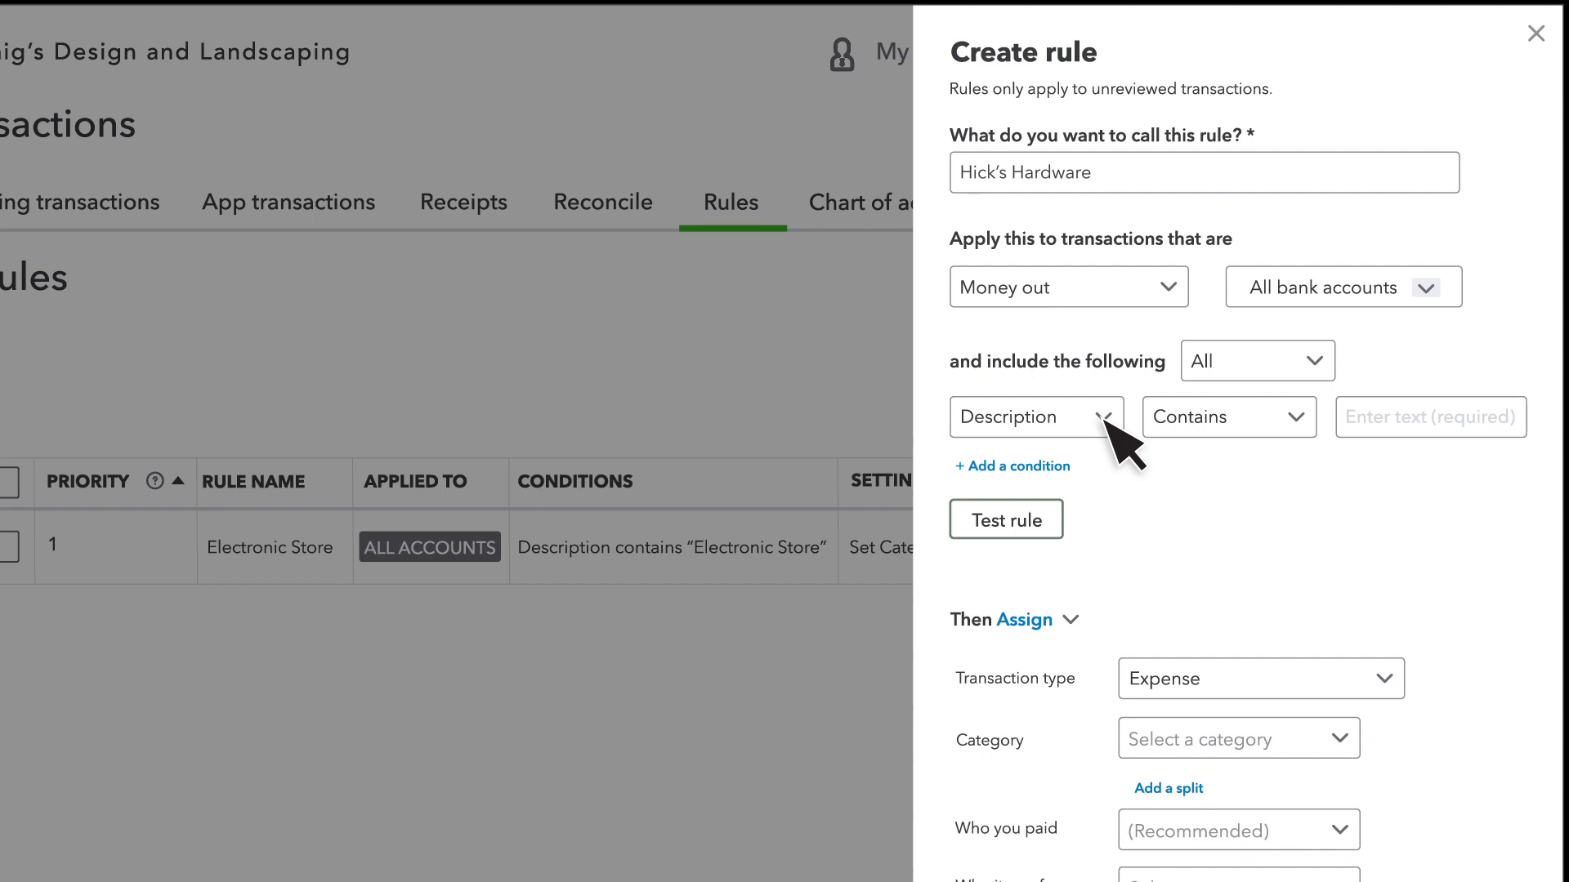
Add the condition: Description Contains 'Hick's Hardware'
left_click(1104, 419)
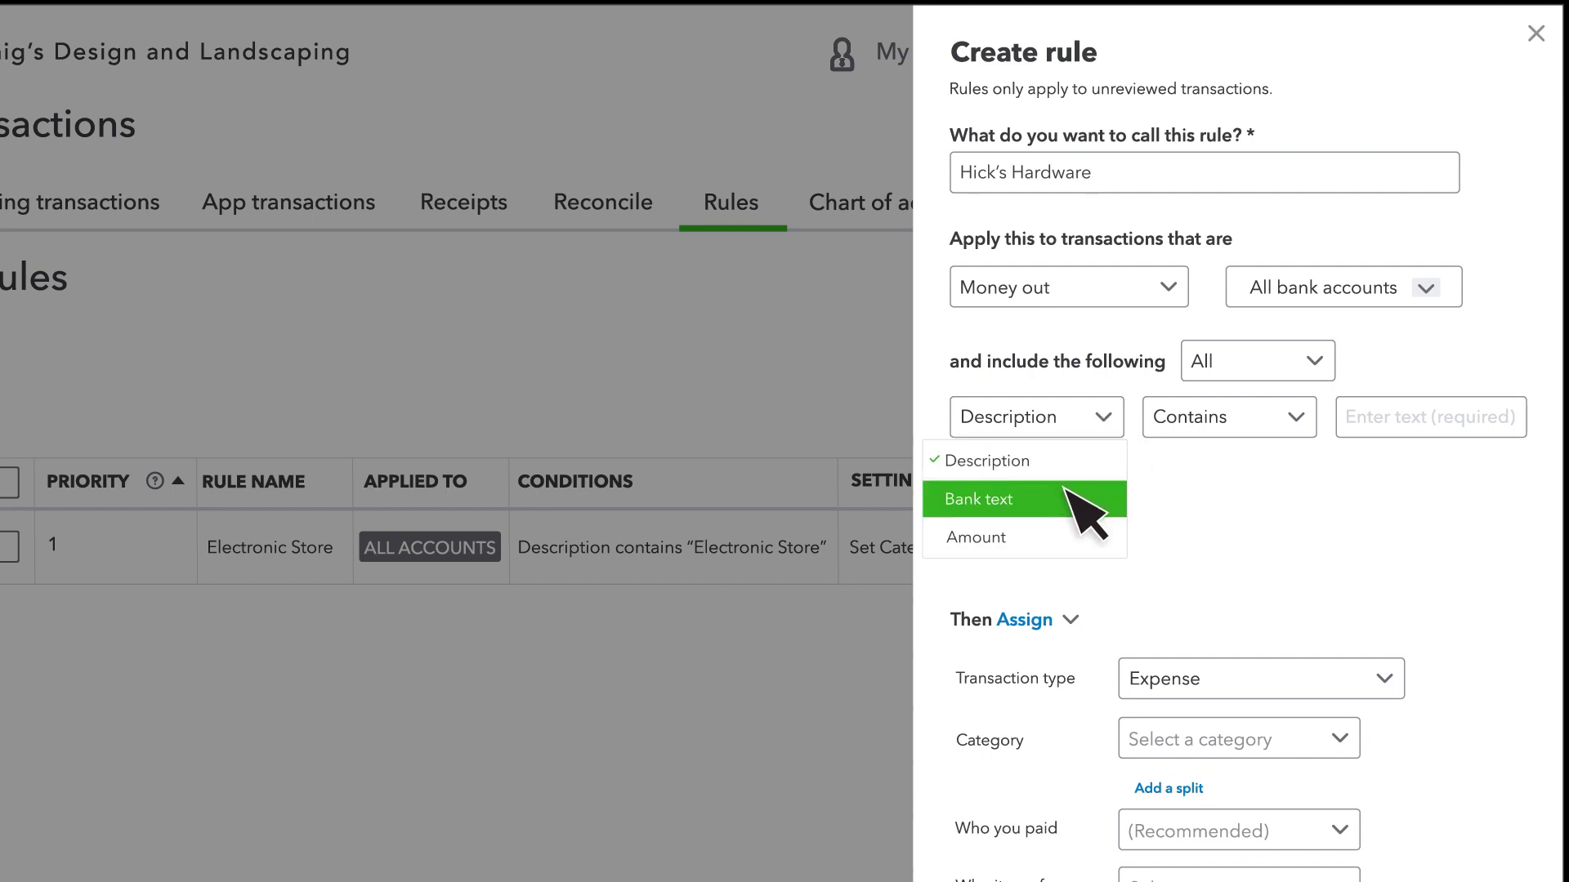
left_click(1296, 417)
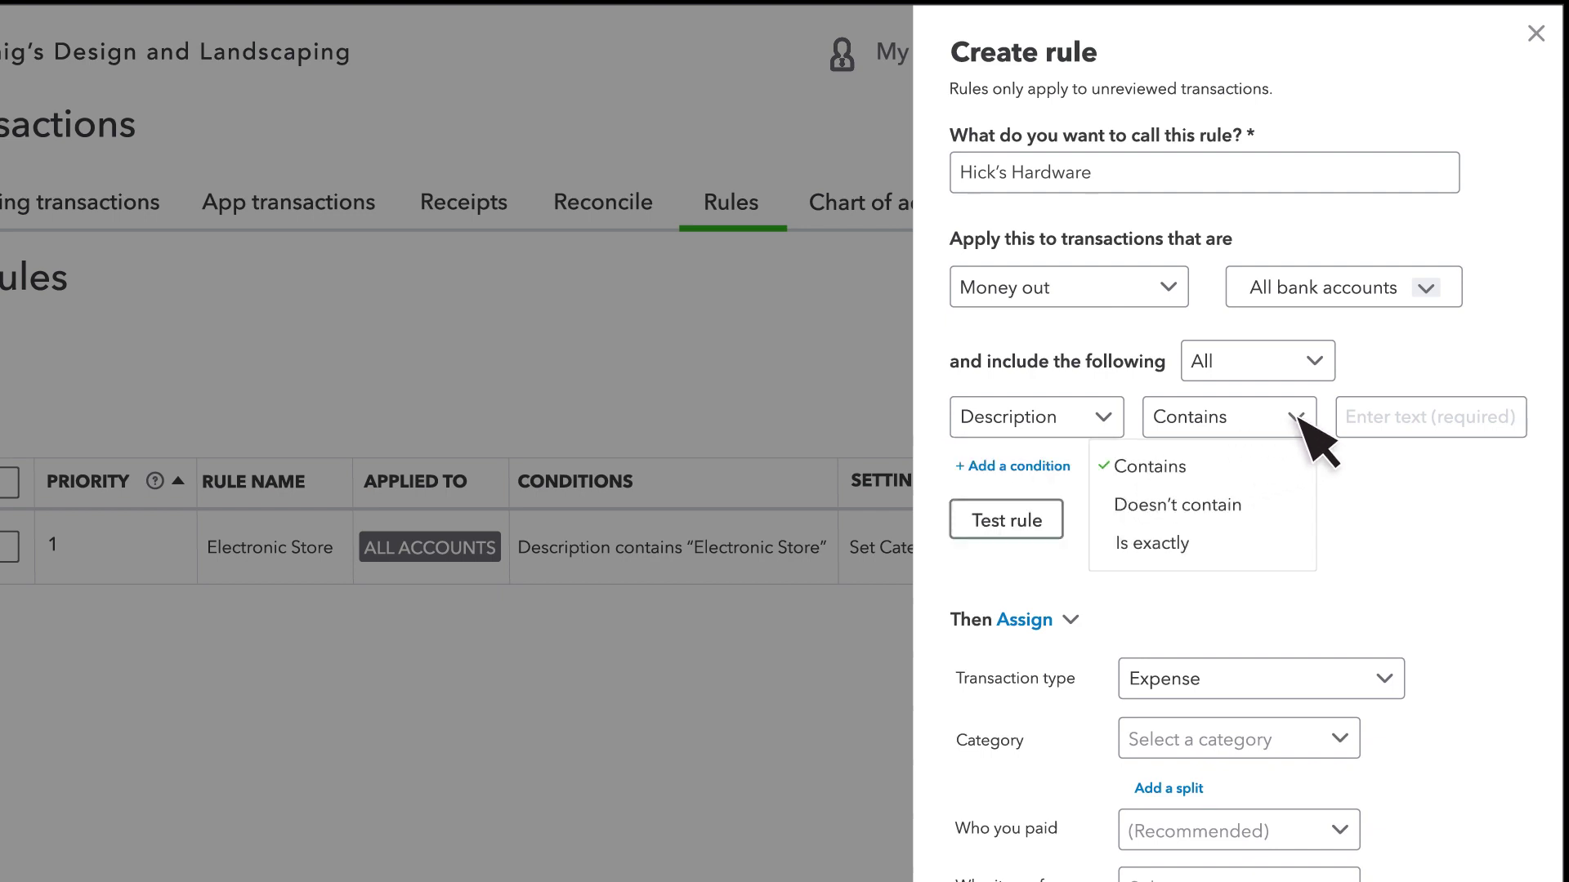
left_click(1297, 418)
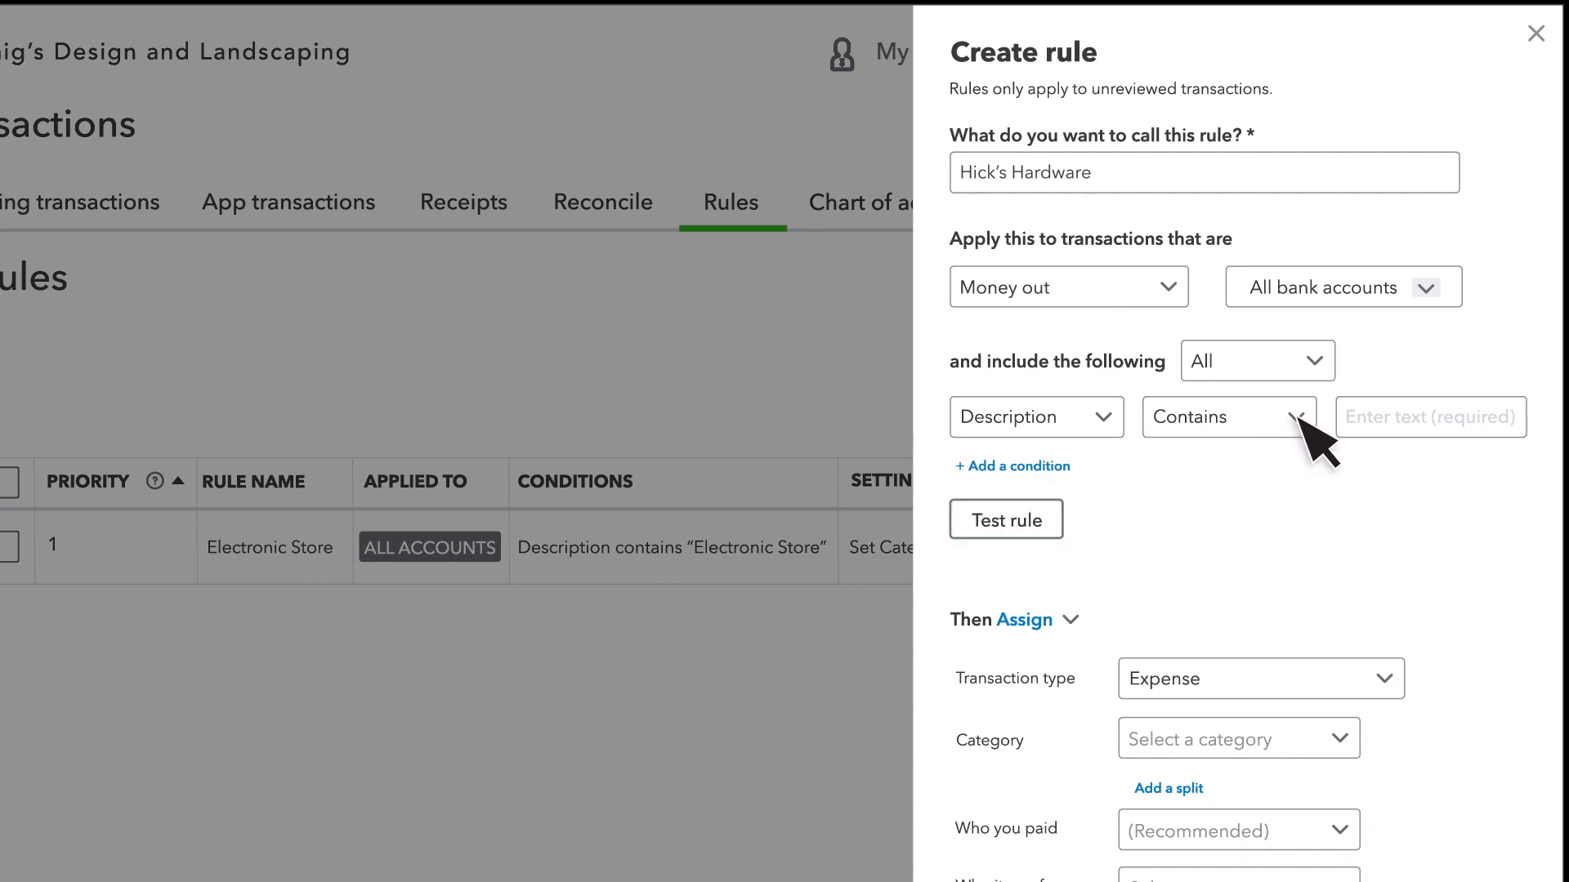
left_click(1372, 423)
type("Hick's Hardware")
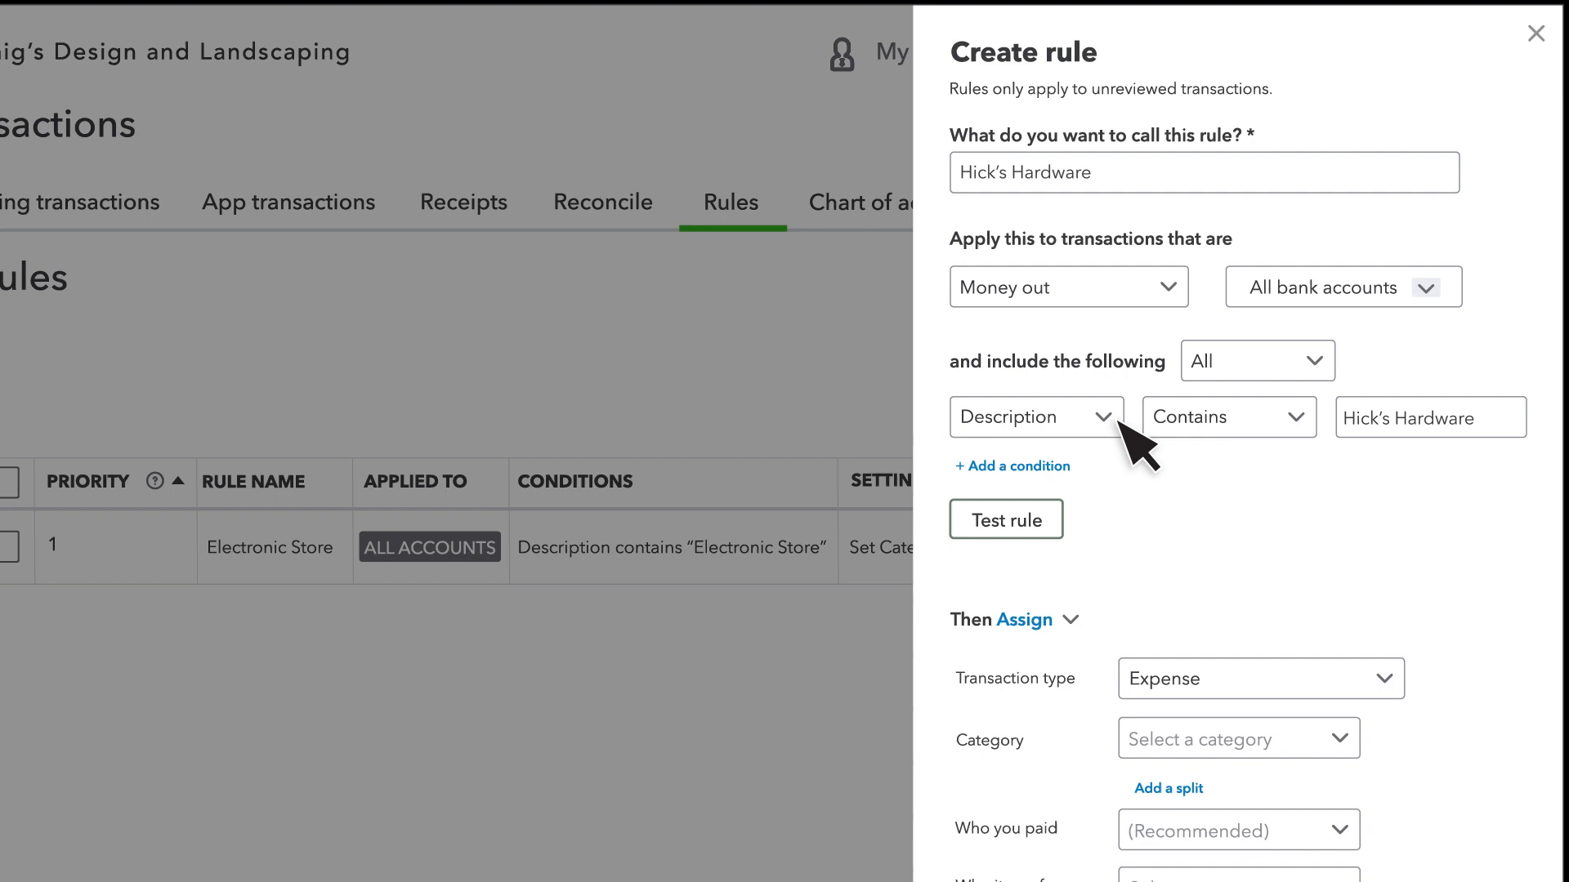
left_click(1104, 417)
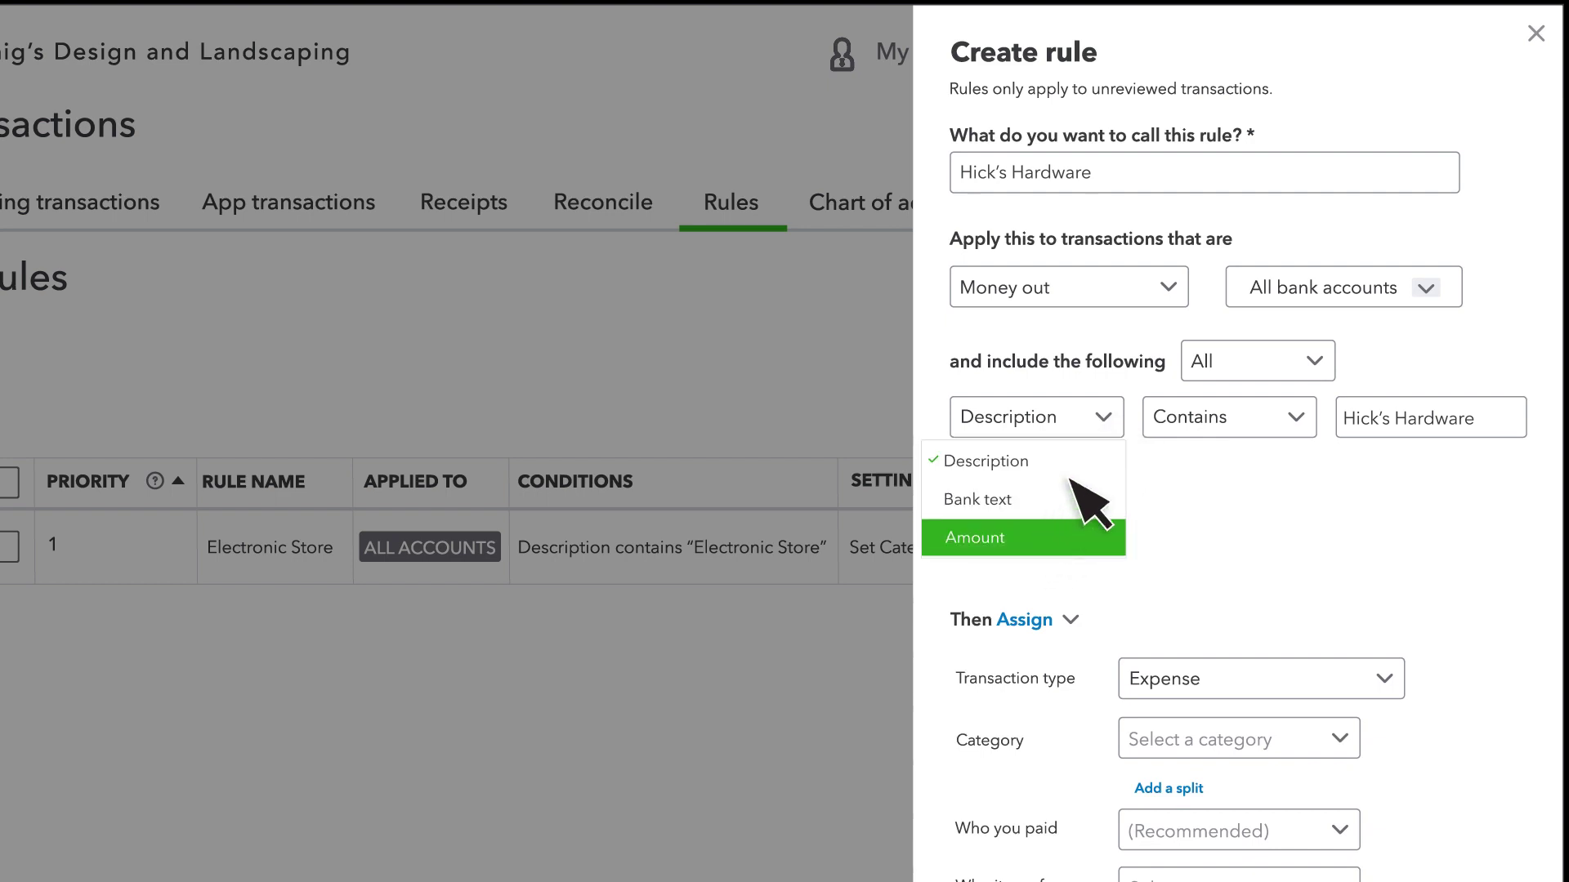
left_click(1103, 420)
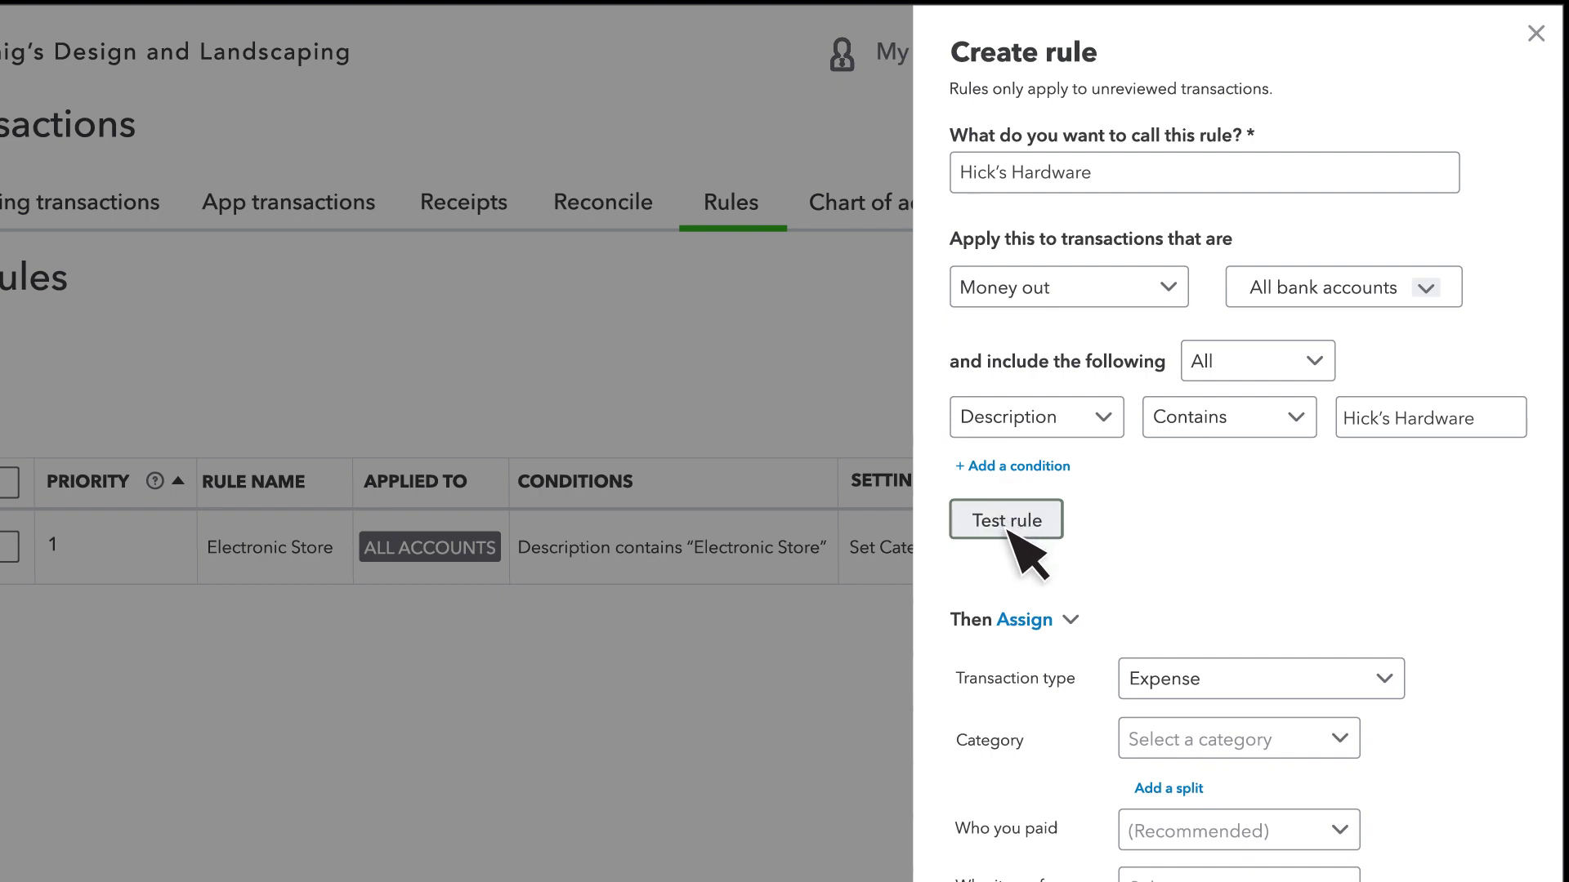
Test the Hick's Hardware rule, which matches 2 unreviewed transactions, then view the transaction types
left_click(1008, 529)
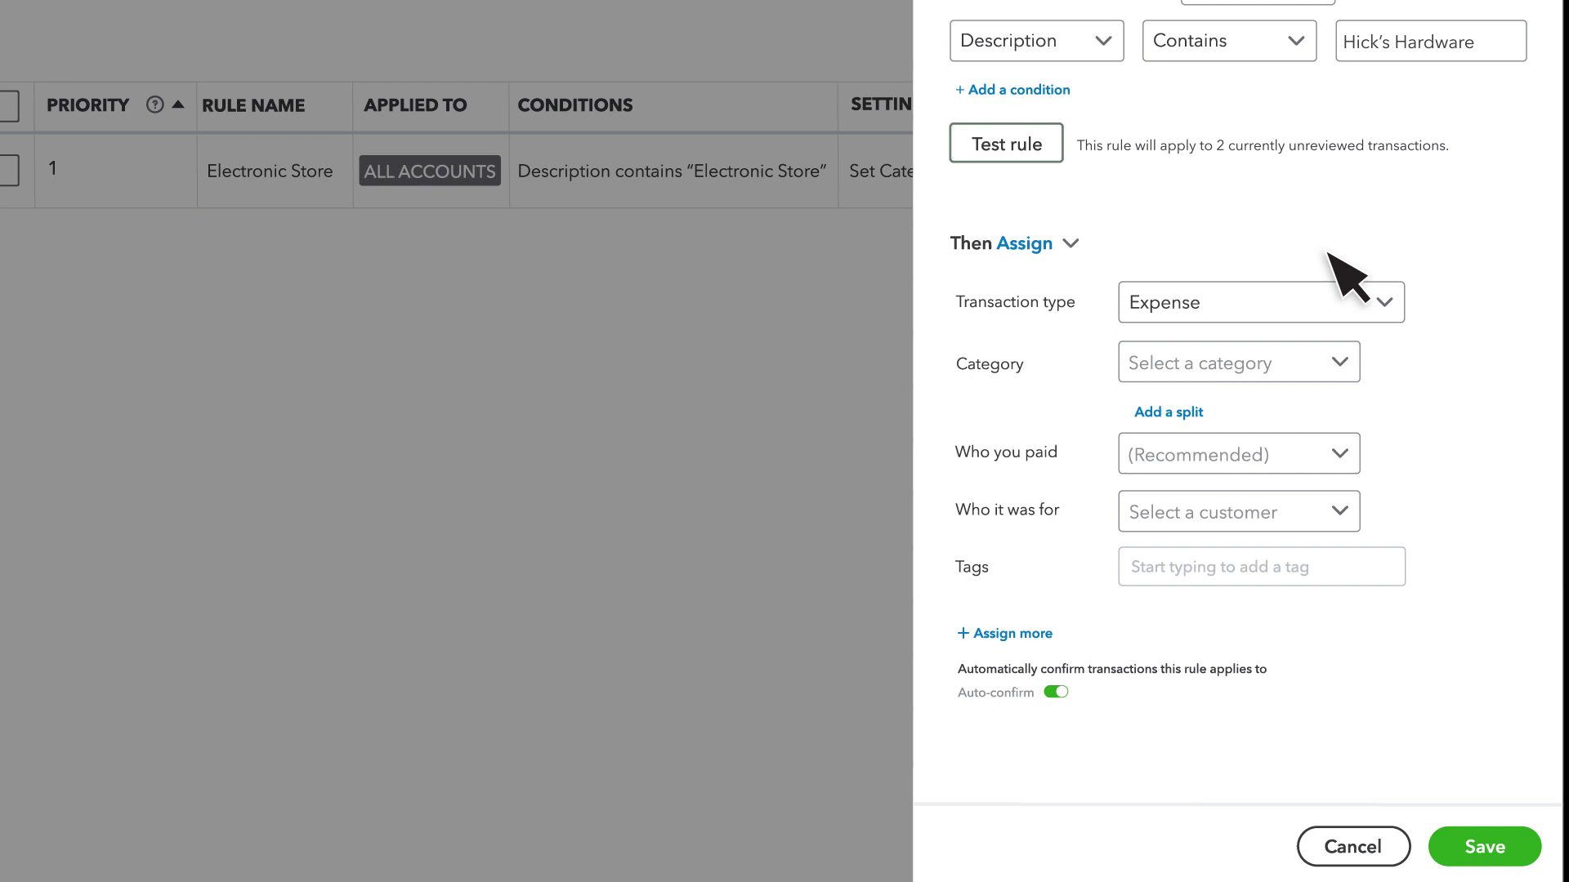
left_click(1384, 288)
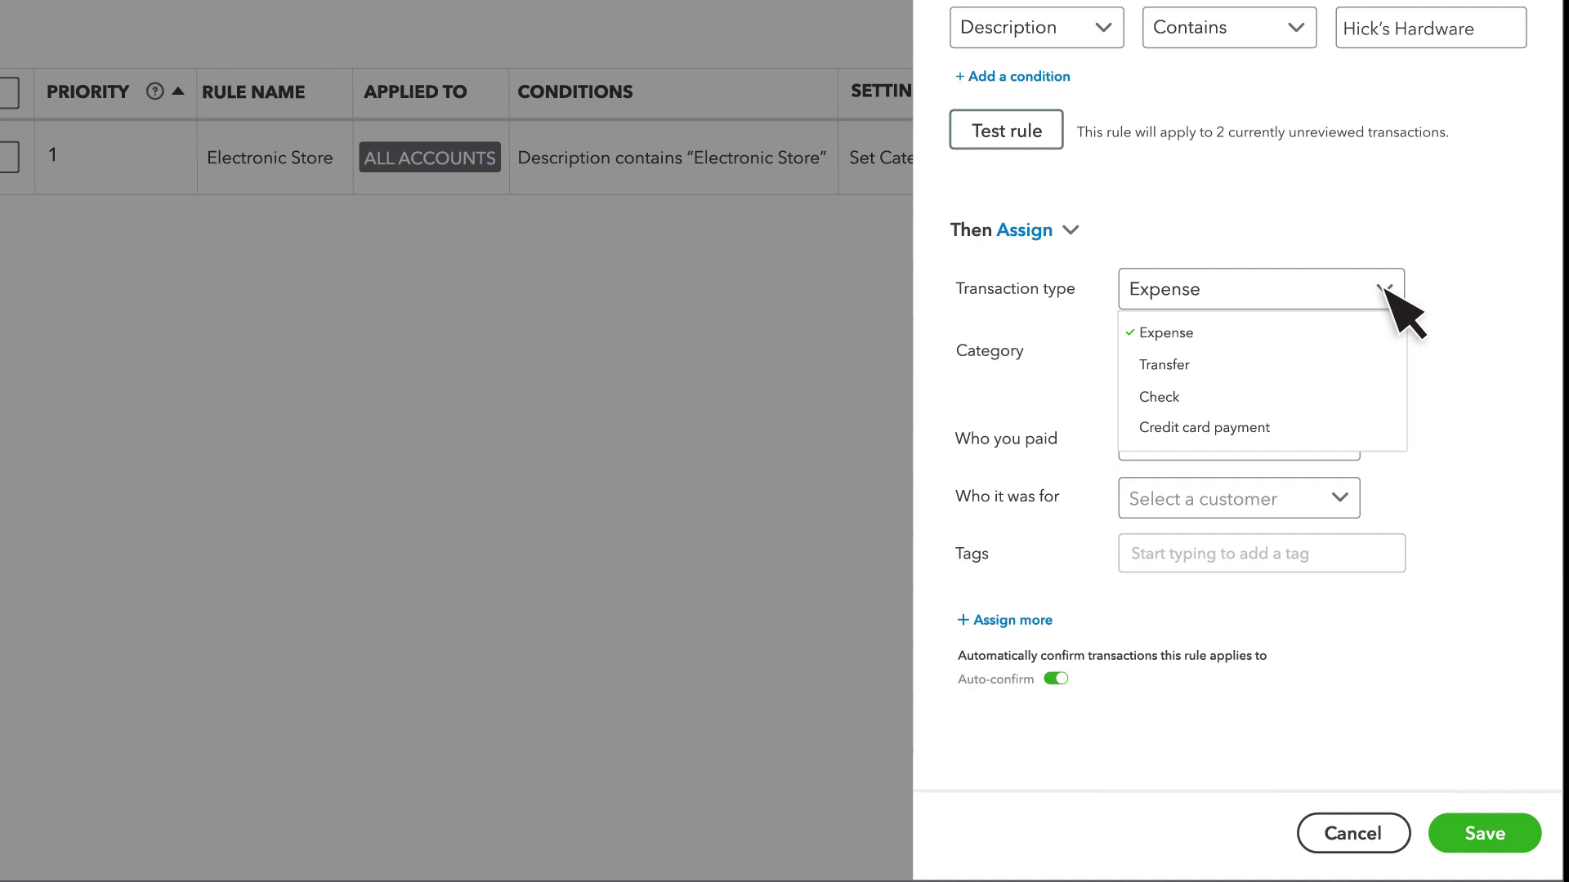
Have the rule assign Expense type, category Cost of Goods Sold, and payee 'Hick's Hardware'
left_click(1385, 288)
left_click(1340, 348)
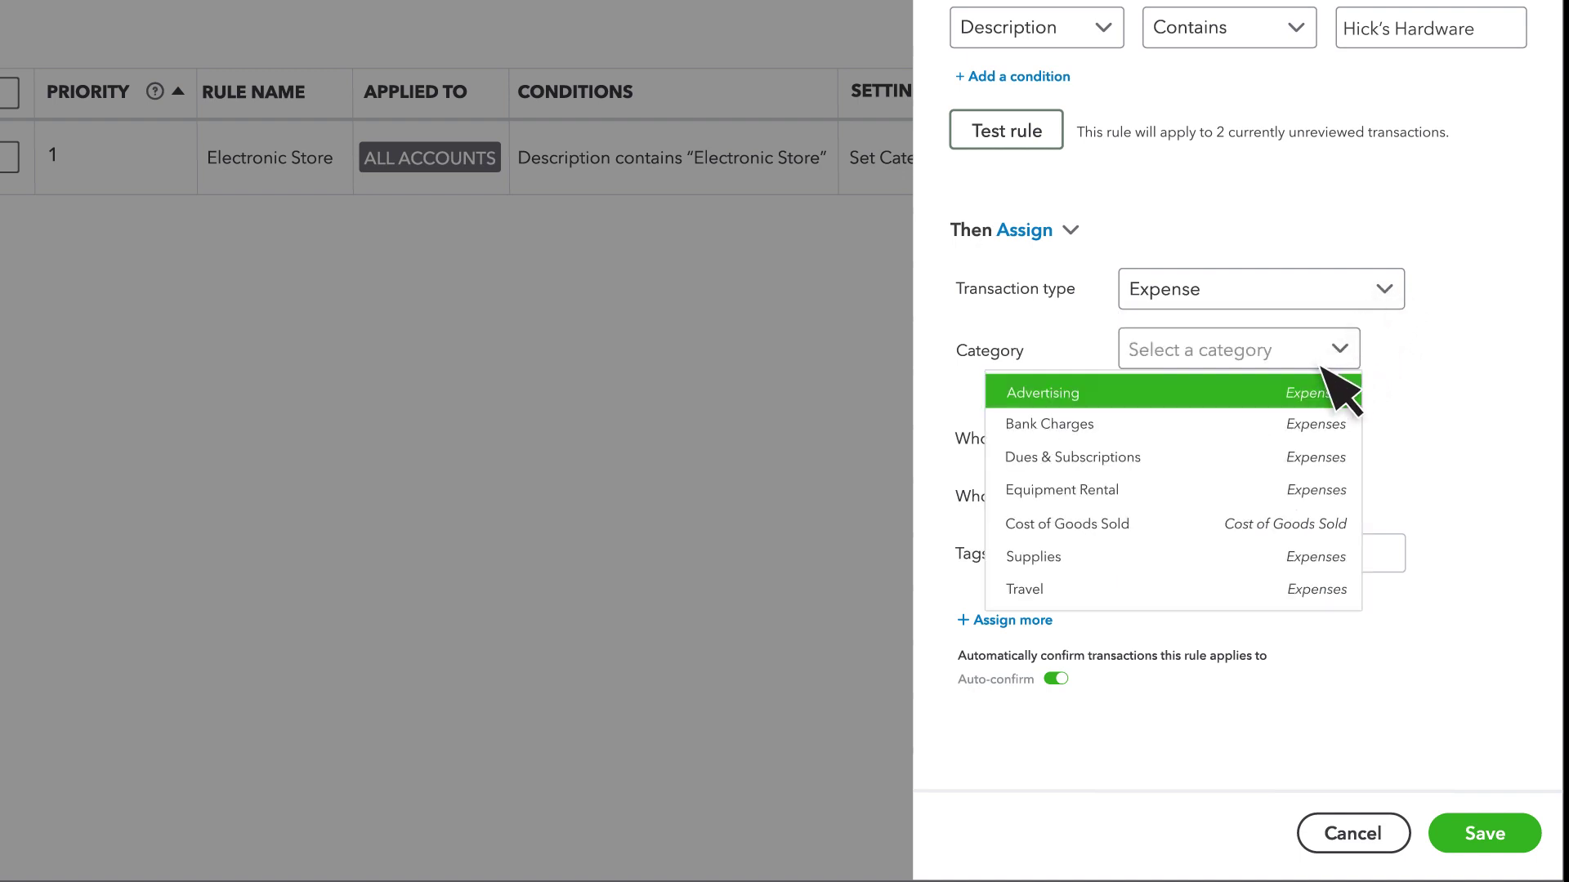
left_click(1145, 525)
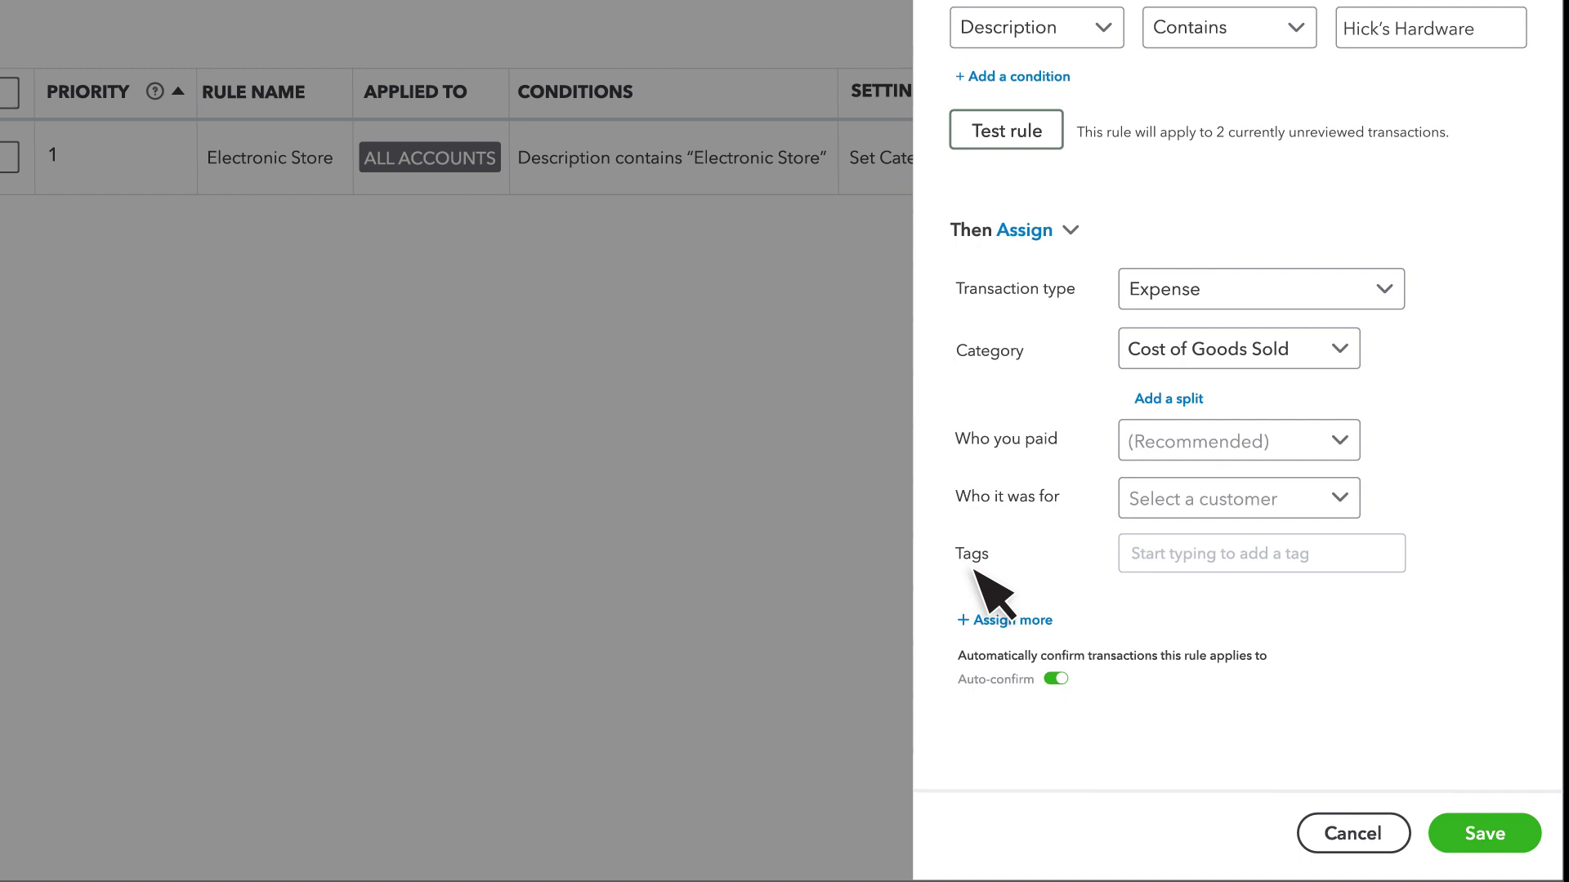
left_click(1165, 449)
type("Hic")
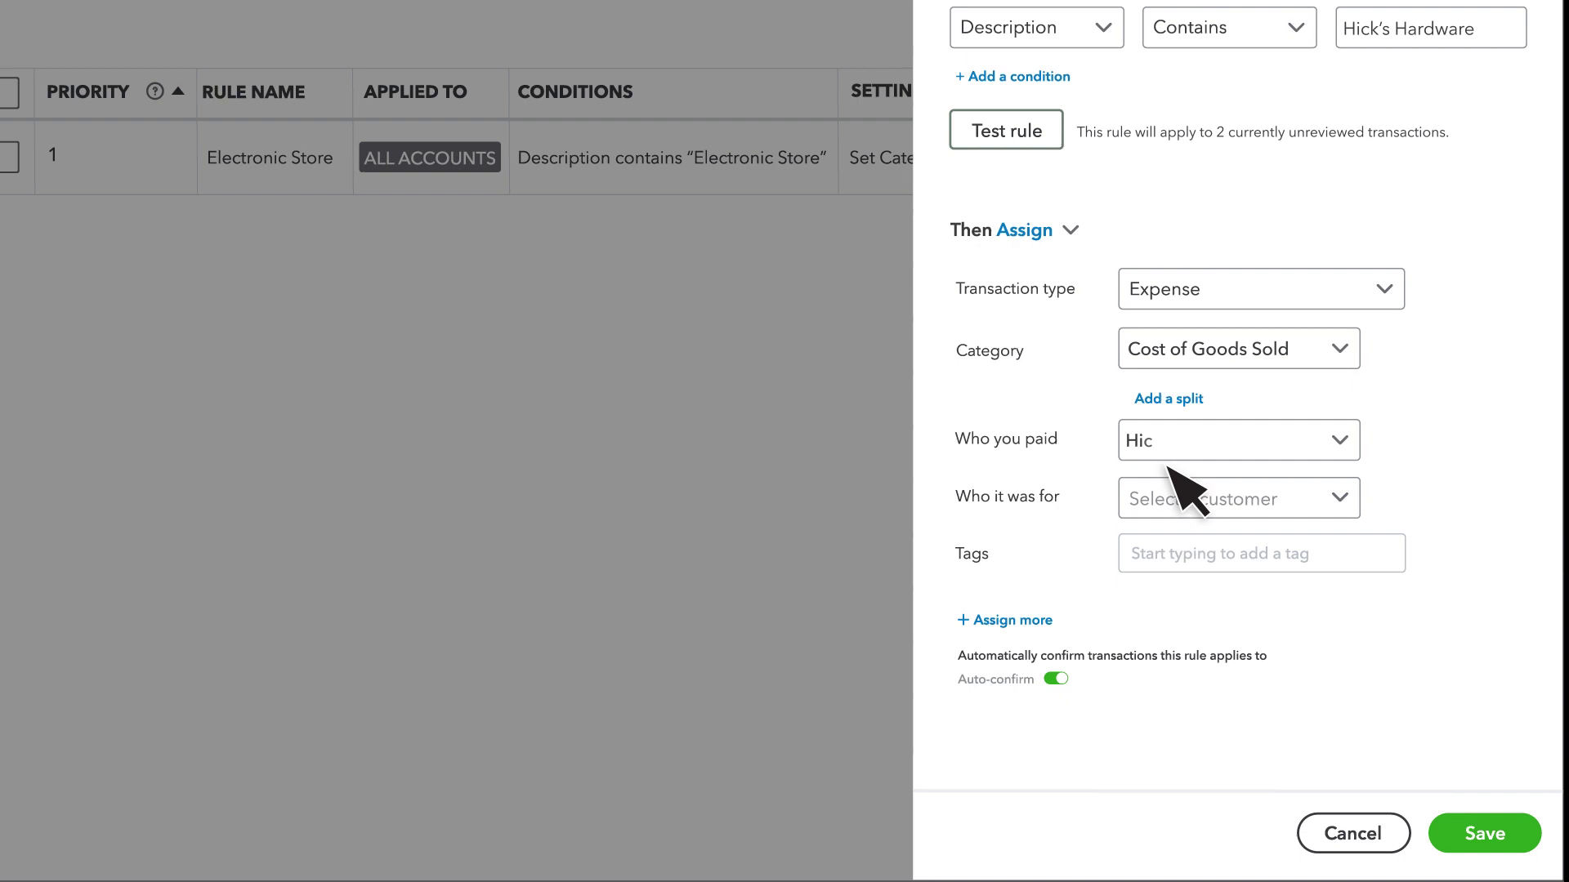
type("k's Hardware")
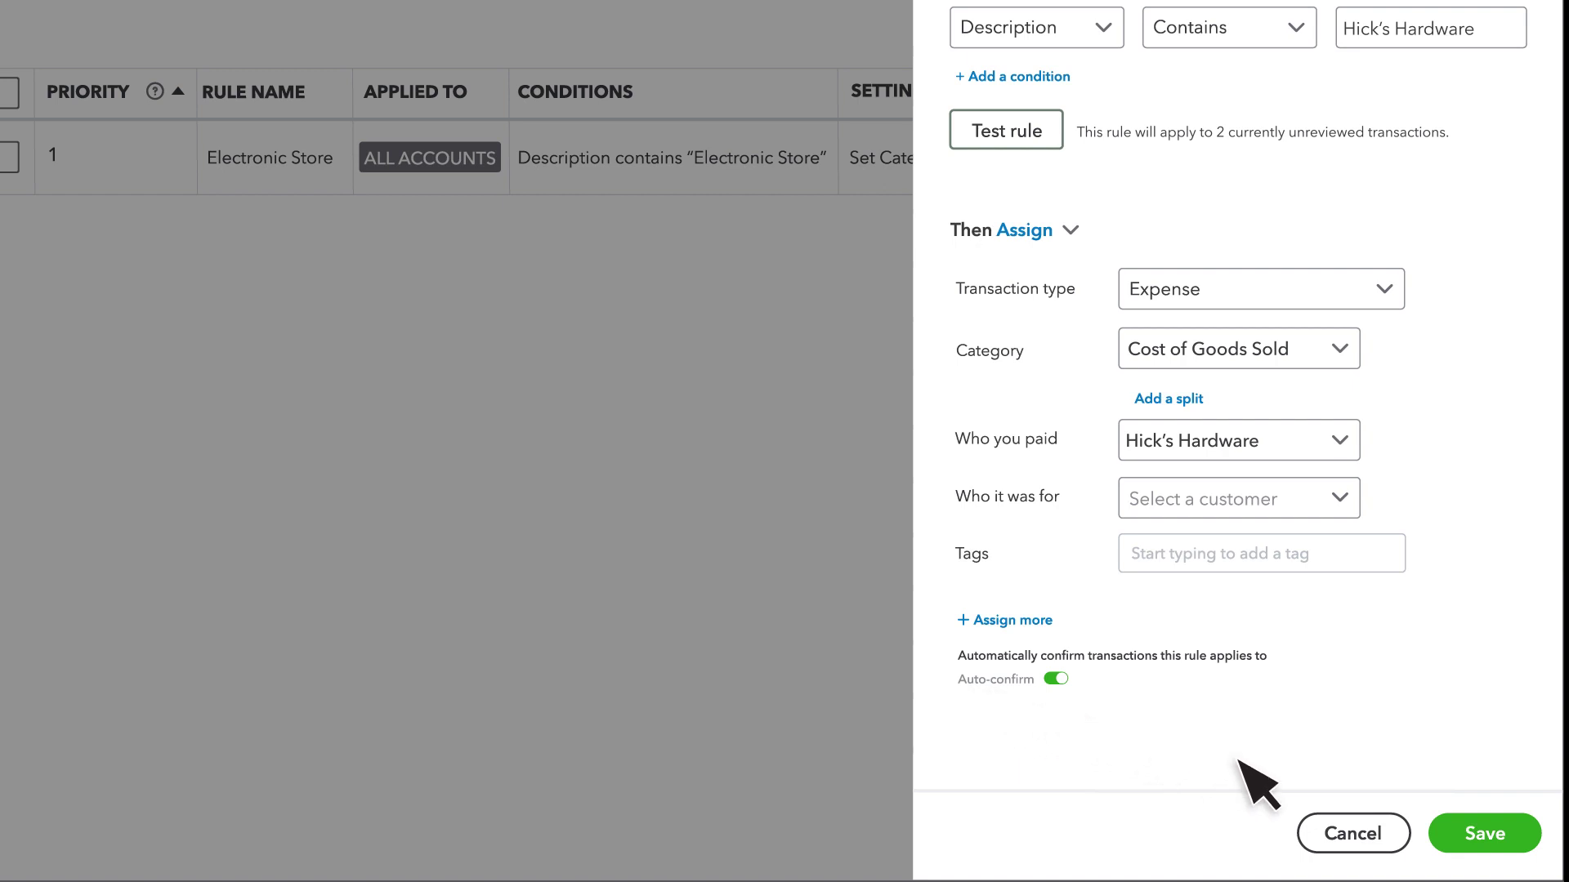
Save the Hick's Hardware rule and drag its row above Electronic Store to give it priority
left_click(1480, 828)
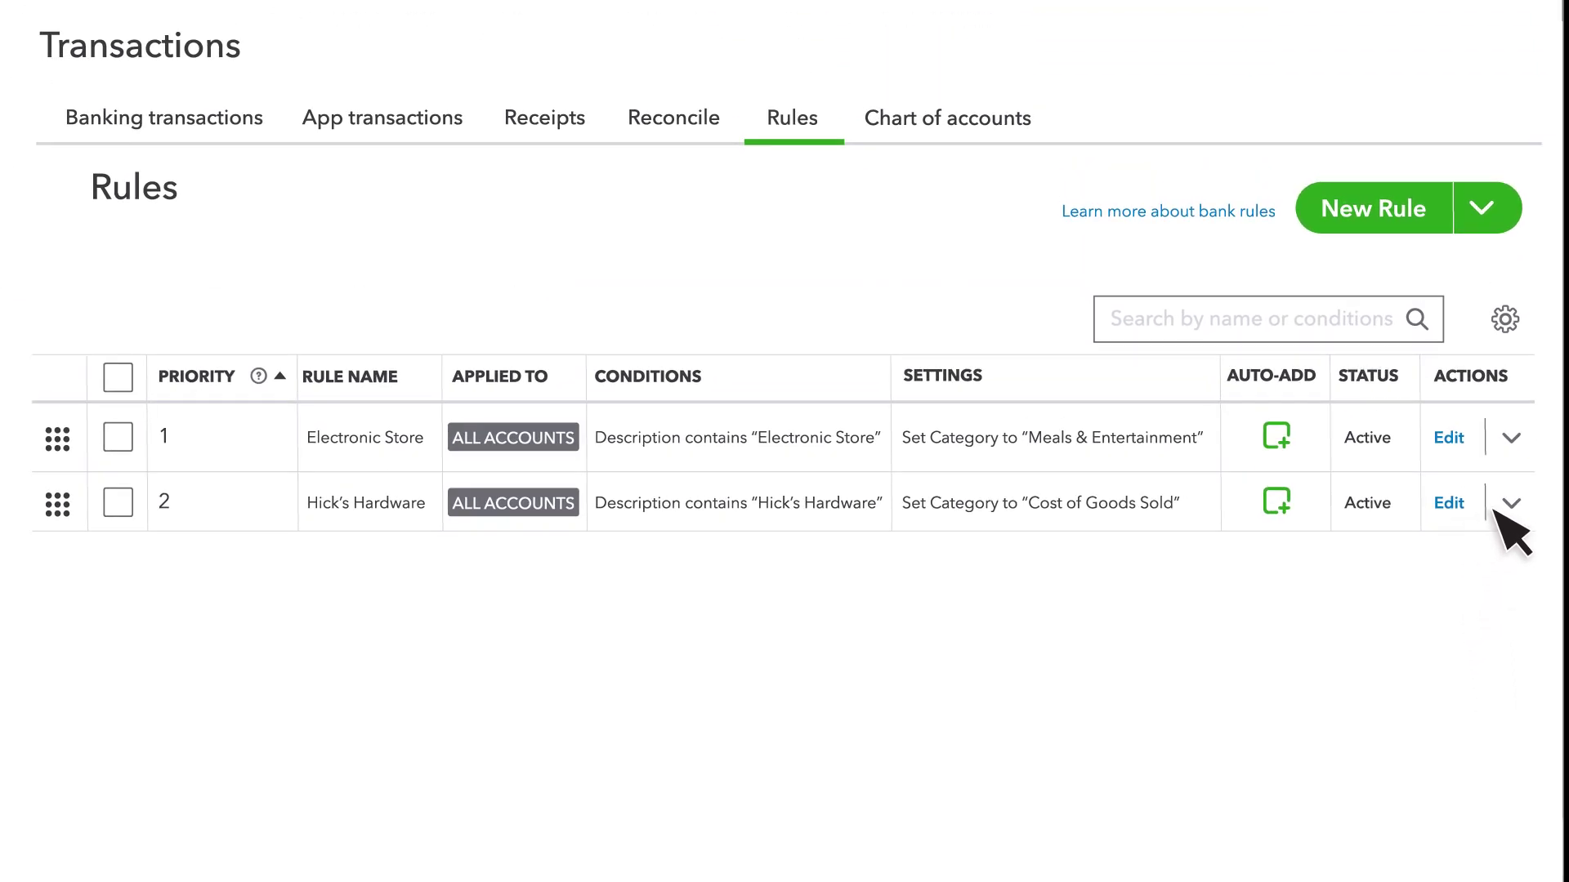
left_click(1513, 503)
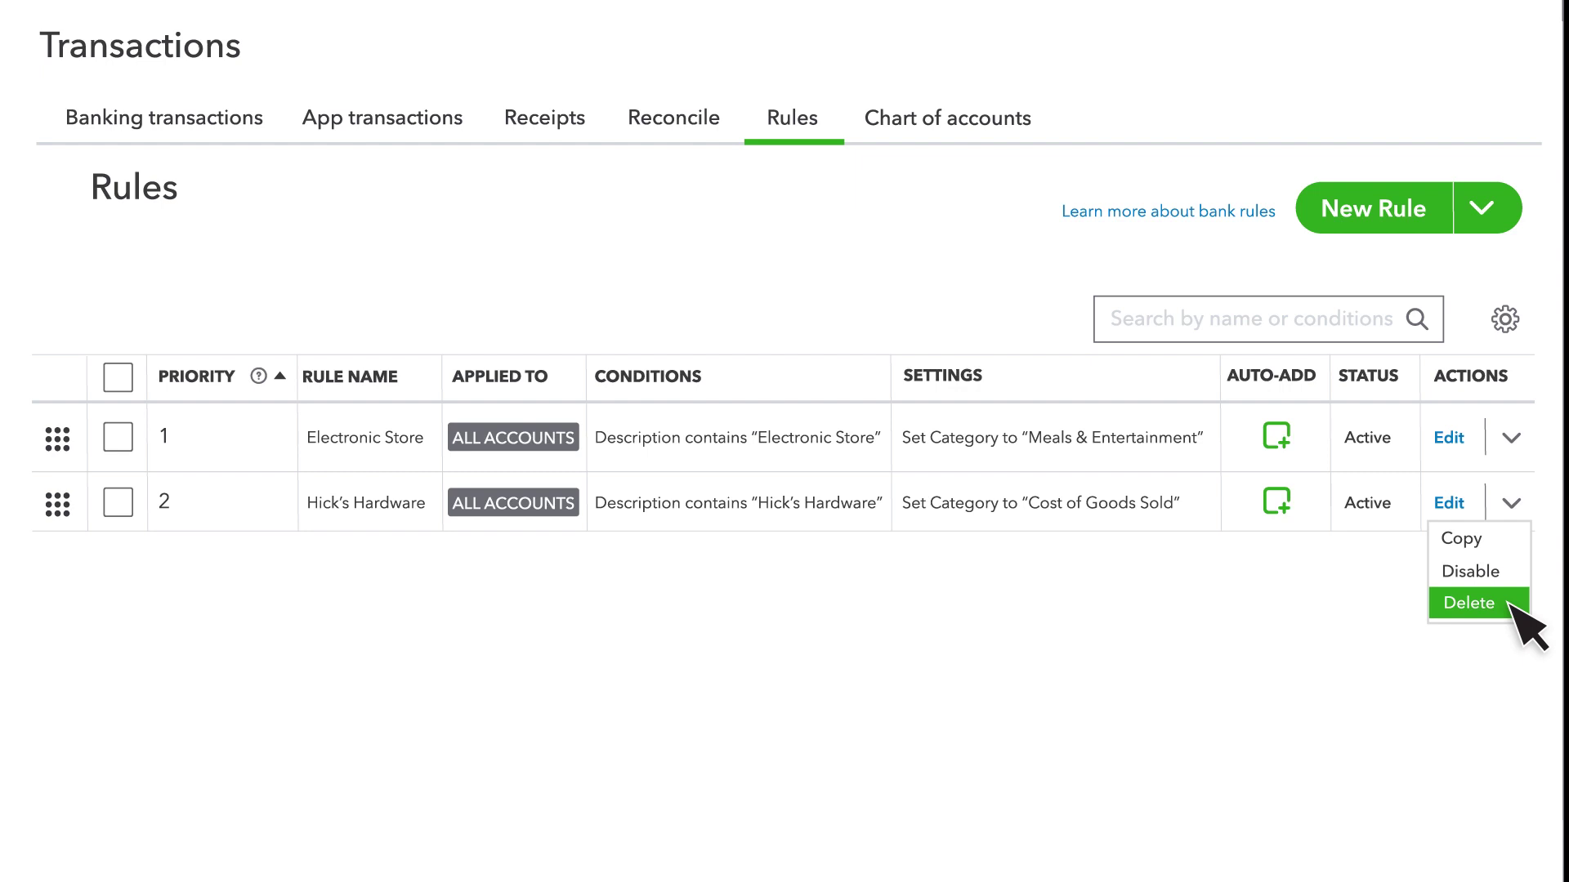
left_click(1511, 503)
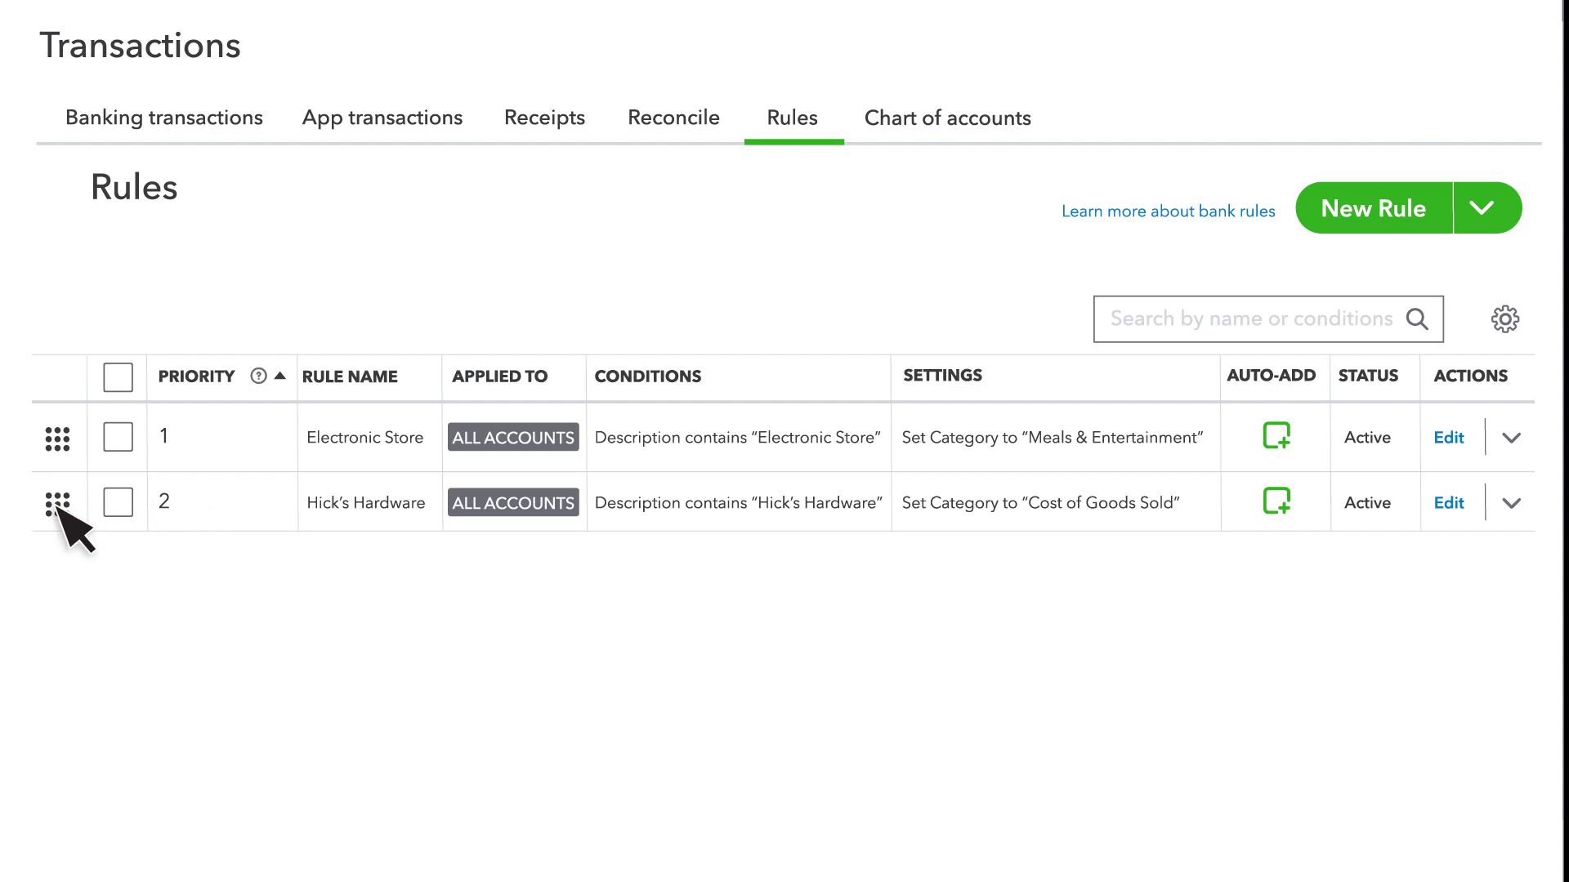
left_click_drag(57, 507, 70, 441)
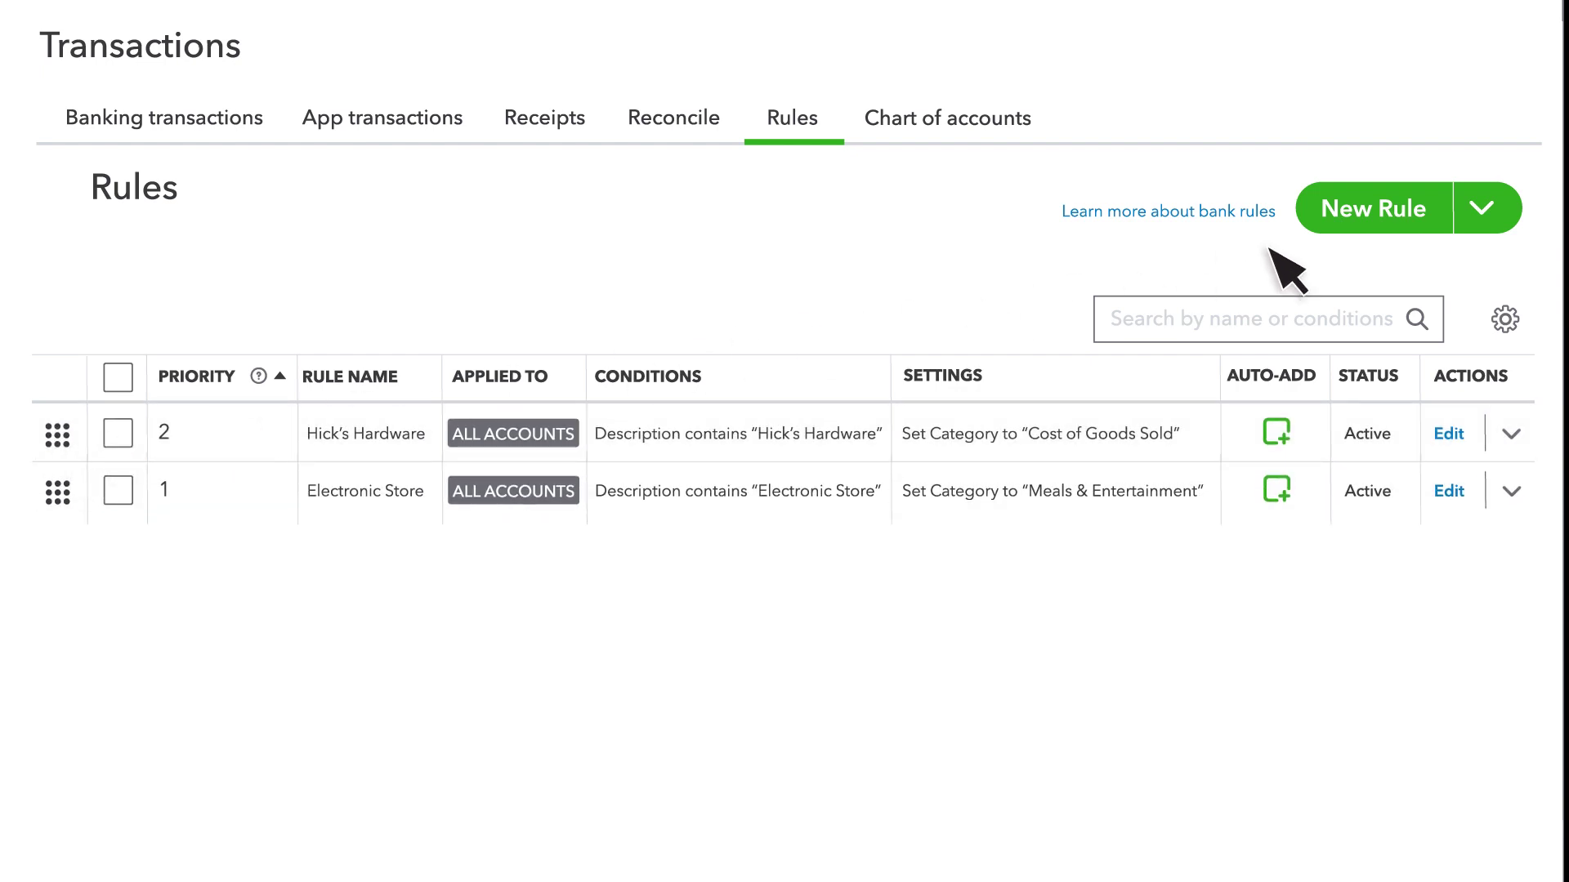
left_click(1481, 209)
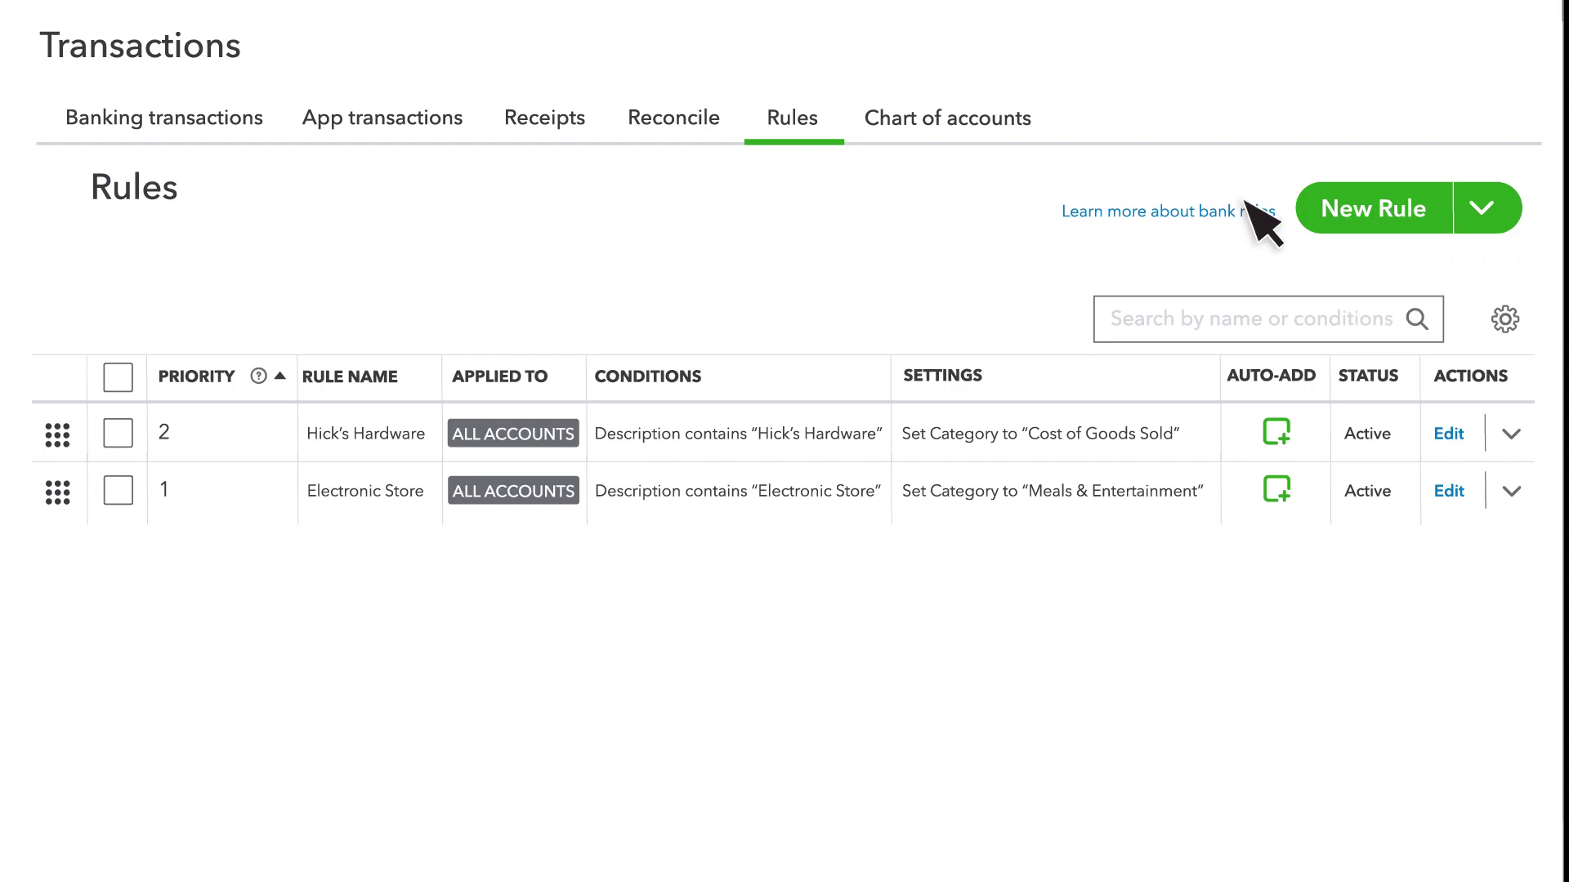
View the Categorized bank transactions, showing Hick's Hardware auto-confirmed to Cost of Goods Sold
left_click(187, 131)
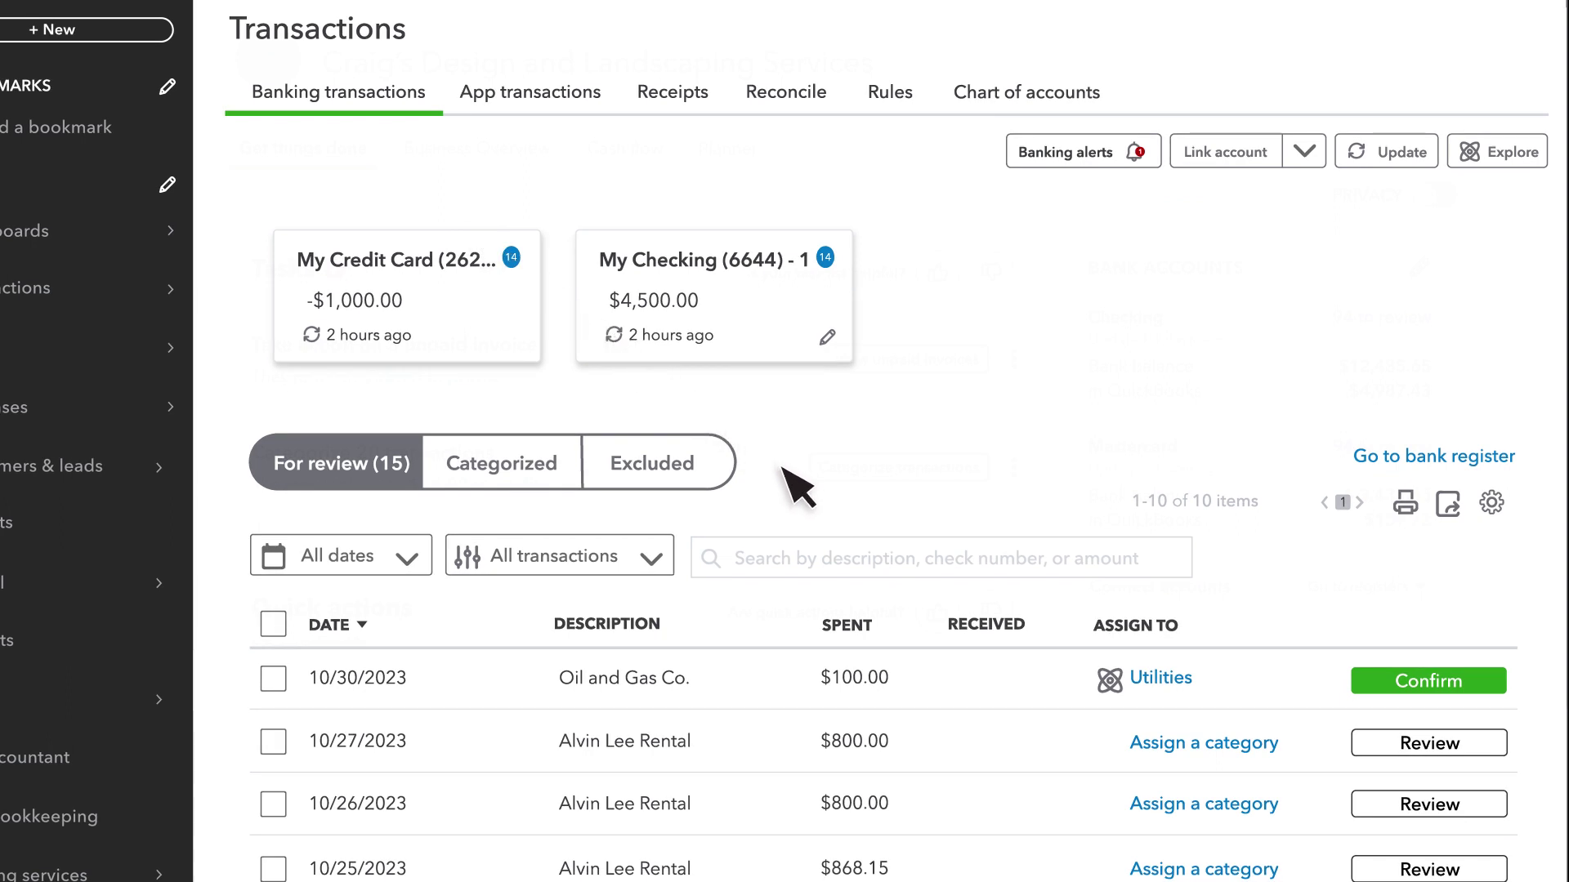
left_click(500, 474)
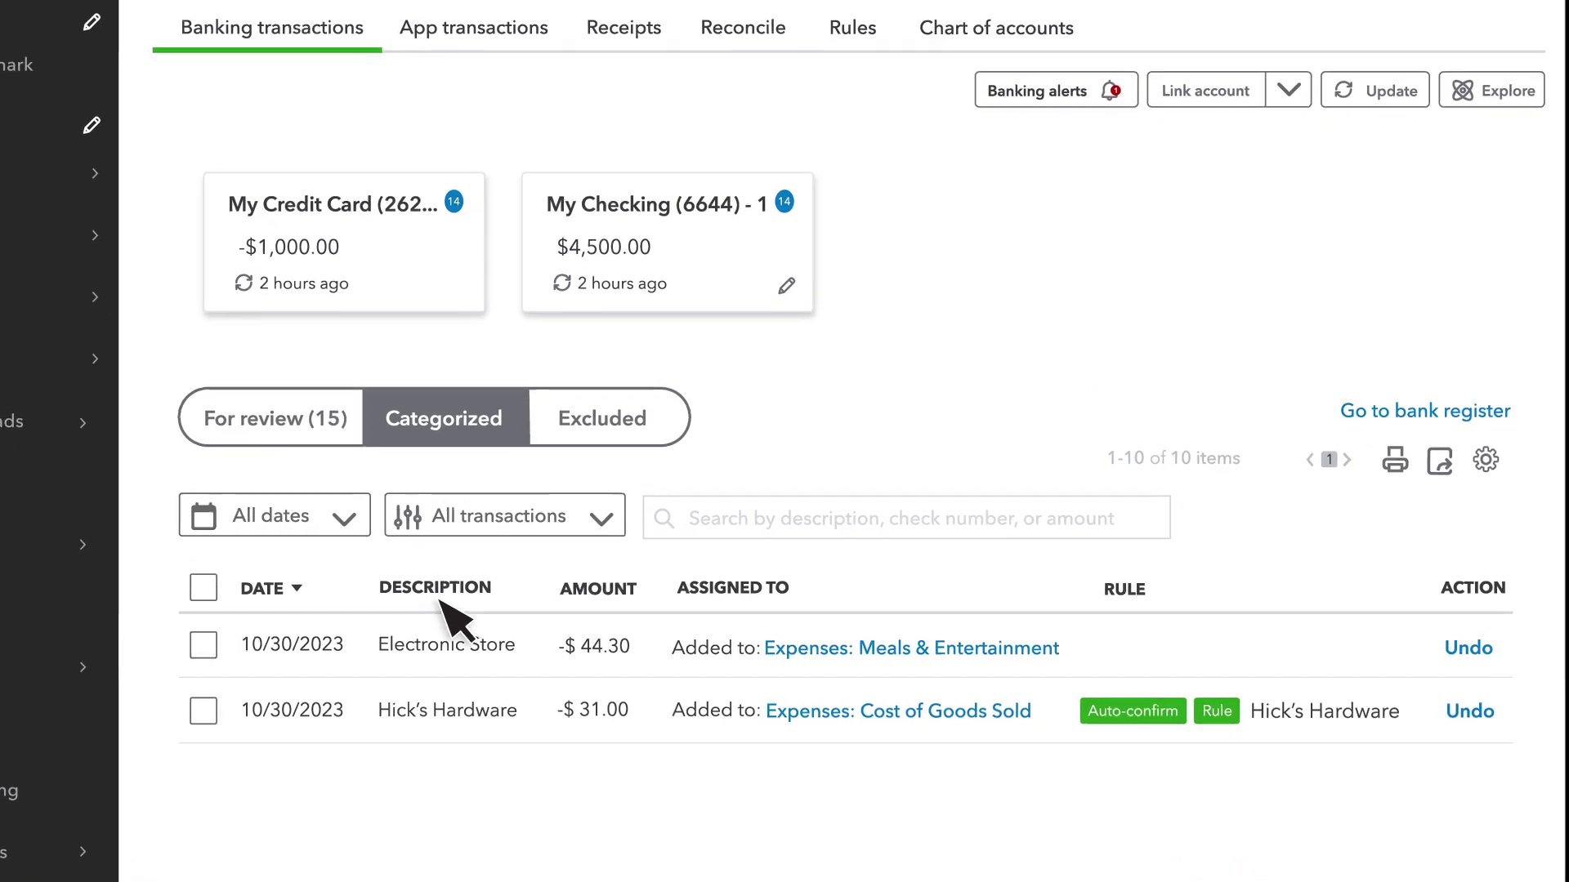